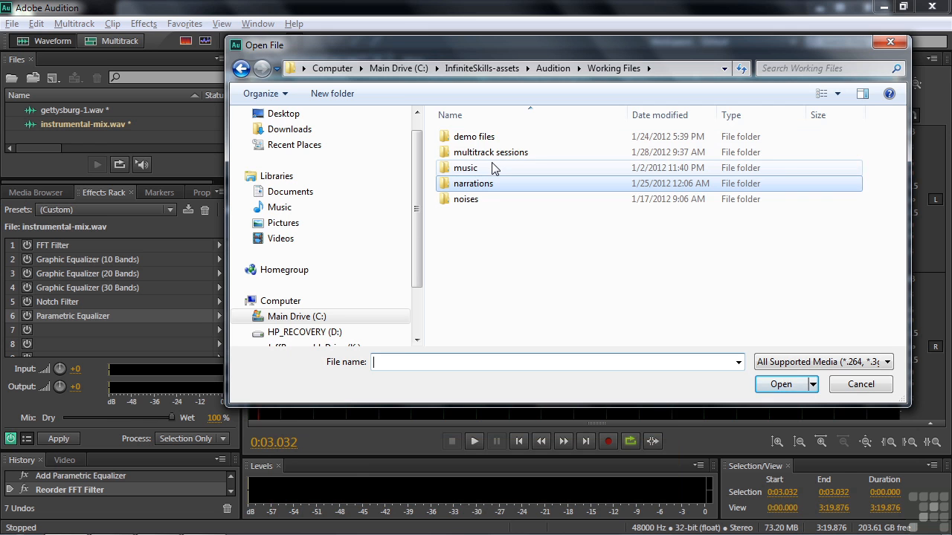
Browse the audio files in the Just Too Hard to Find music folder without opening any of them.
{"action": "left_click", "coordinate": [476, 169]}
{"action": "double_click", "coordinate": [475, 168]}
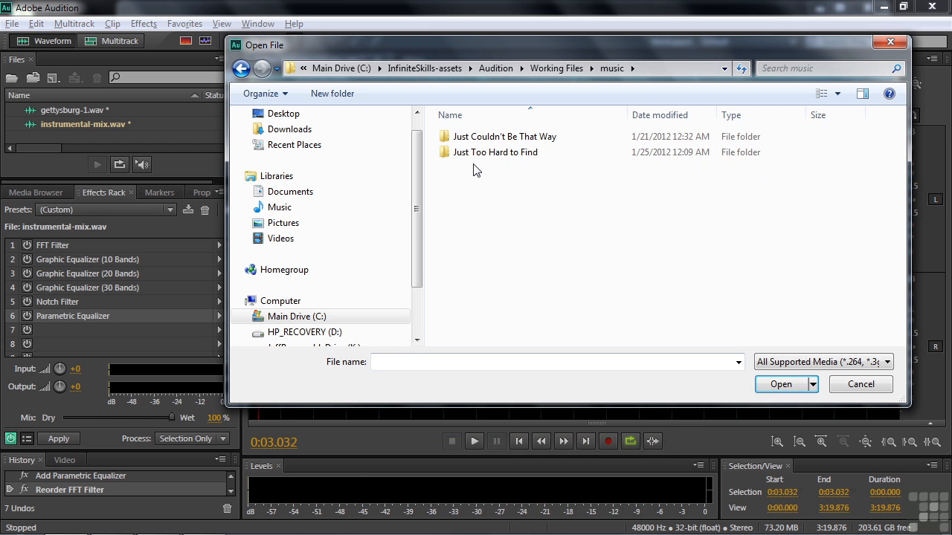
{"action": "double_click", "coordinate": [473, 154]}
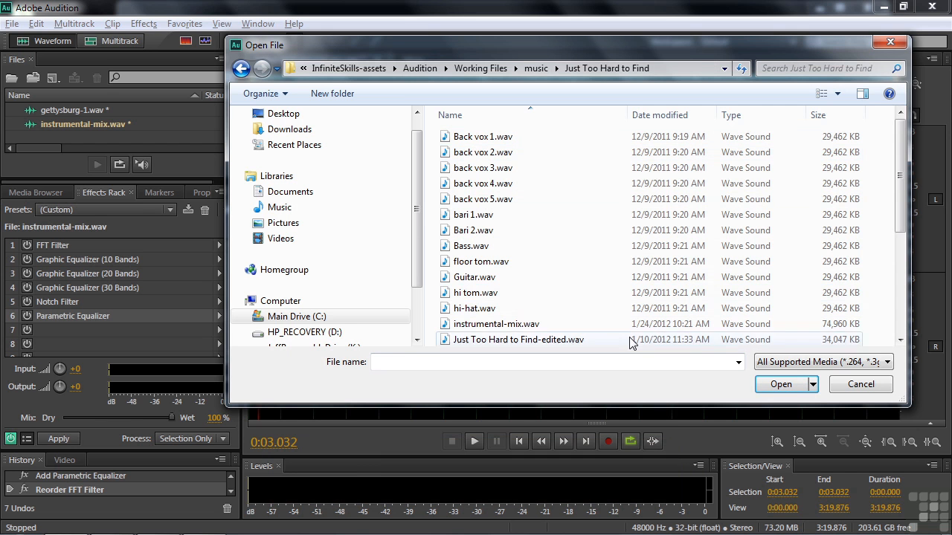
{"action": "left_click", "coordinate": [874, 389]}
{"action": "left_click", "coordinate": [145, 25]}
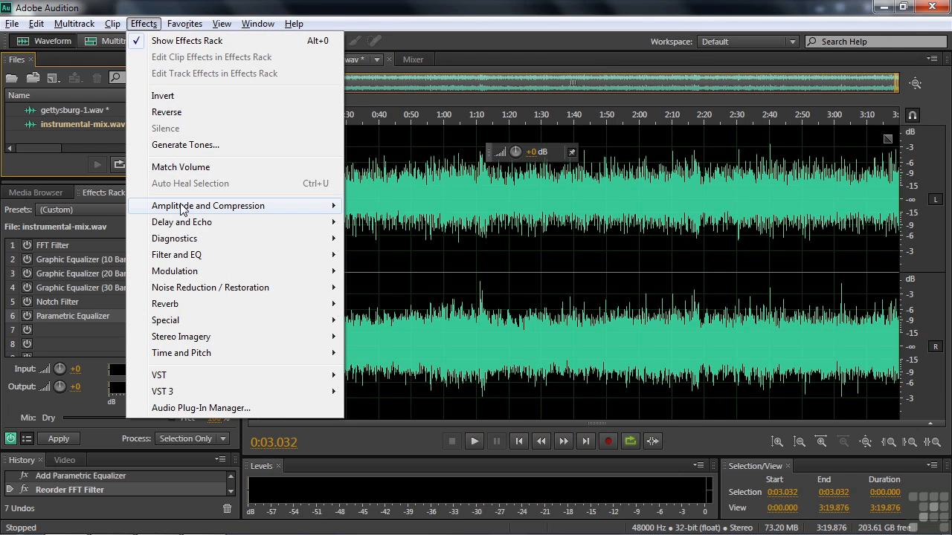
{"action": "mouse_move", "coordinate": [182, 210]}
{"action": "mouse_move", "coordinate": [184, 226]}
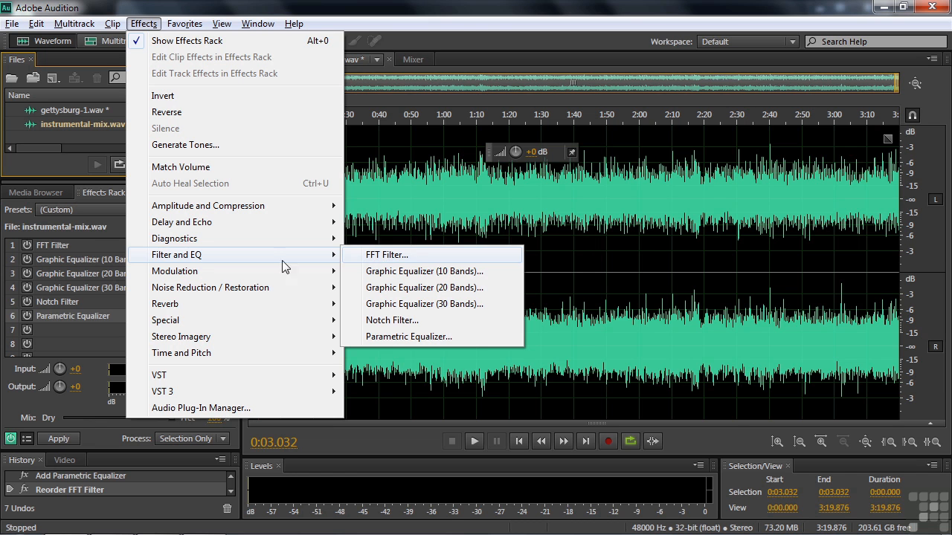
{"action": "left_click", "coordinate": [110, 226]}
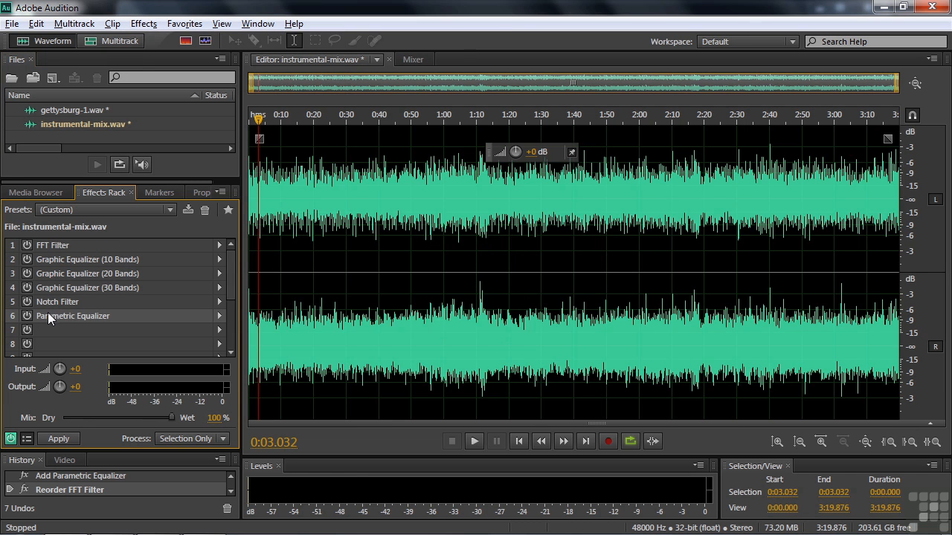
Enable the 10-band graphic equalizer and, during playback, boost 63 Hz to 6.9, 125 to 7.2, 250 to 7.6, 8k to 6.5 and >16k to 8.3 dB.
{"action": "double_click", "coordinate": [49, 259]}
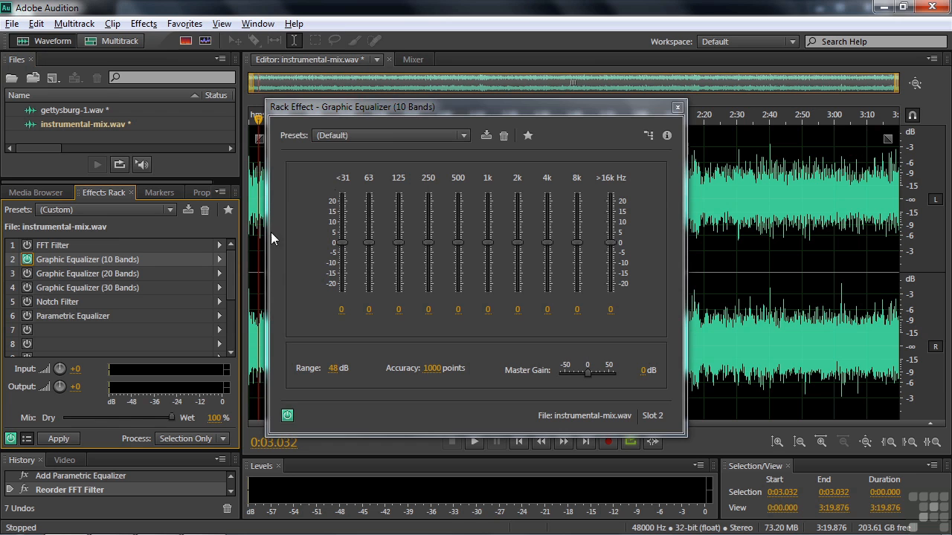
{"action": "left_click_drag", "start_coordinate": [465, 108], "coordinate": [515, 84]}
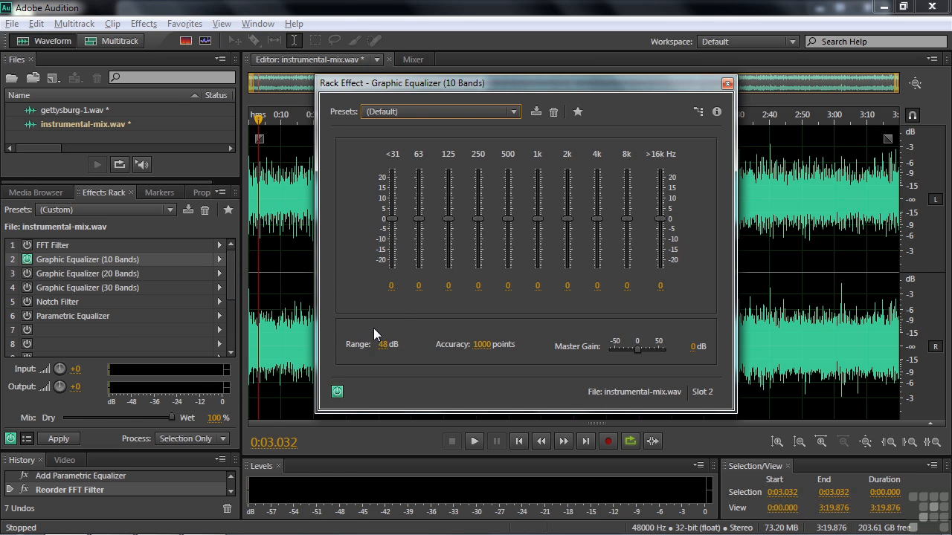
{"action": "key", "text": "space"}
{"action": "left_click_drag", "start_coordinate": [447, 218], "coordinate": [480, 203]}
{"action": "left_click_drag", "start_coordinate": [626, 218], "coordinate": [661, 201]}
{"action": "key", "text": "space"}
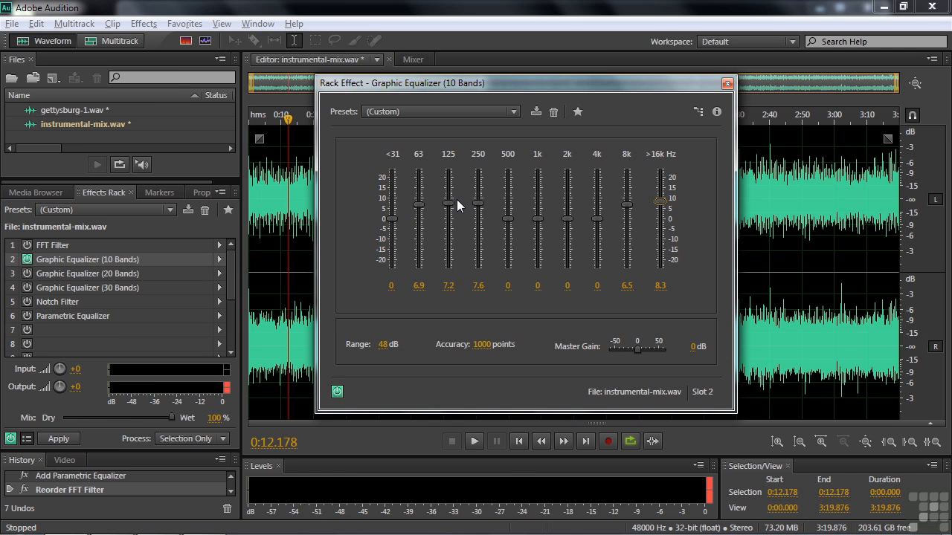
Switch to gettysburg-1.wav and load the Vocal Presence - Boost preset in its 10-band graphic equalizer.
{"action": "double_click", "coordinate": [65, 110]}
{"action": "double_click", "coordinate": [72, 259]}
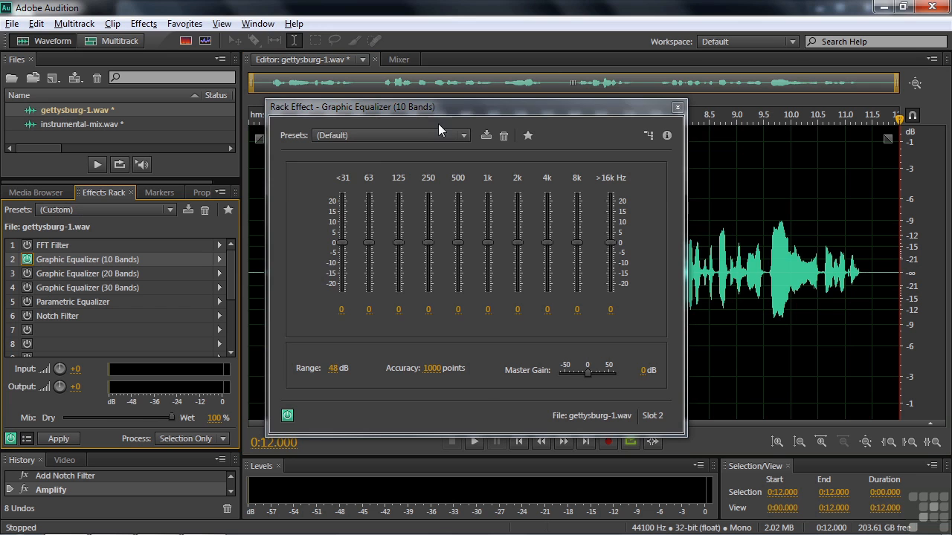
{"action": "left_click", "coordinate": [431, 136]}
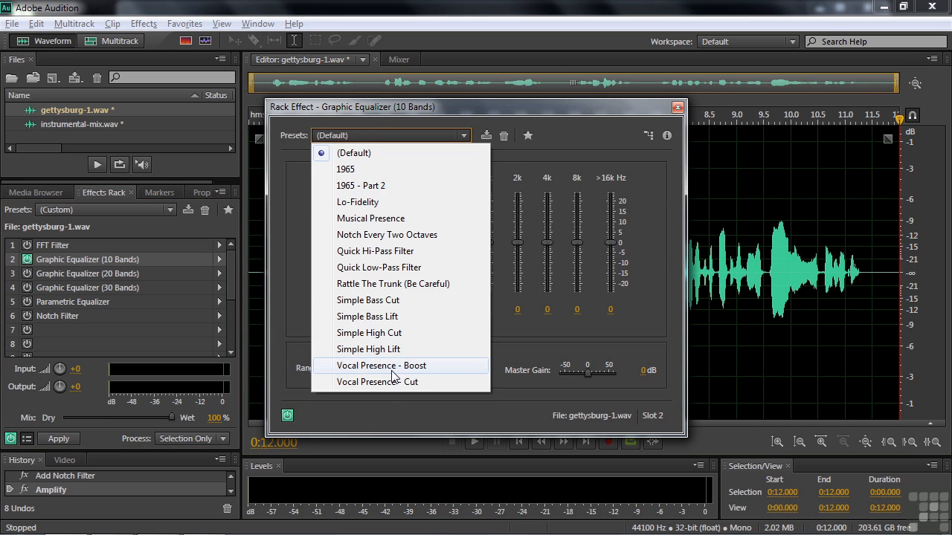
{"action": "left_click", "coordinate": [377, 367]}
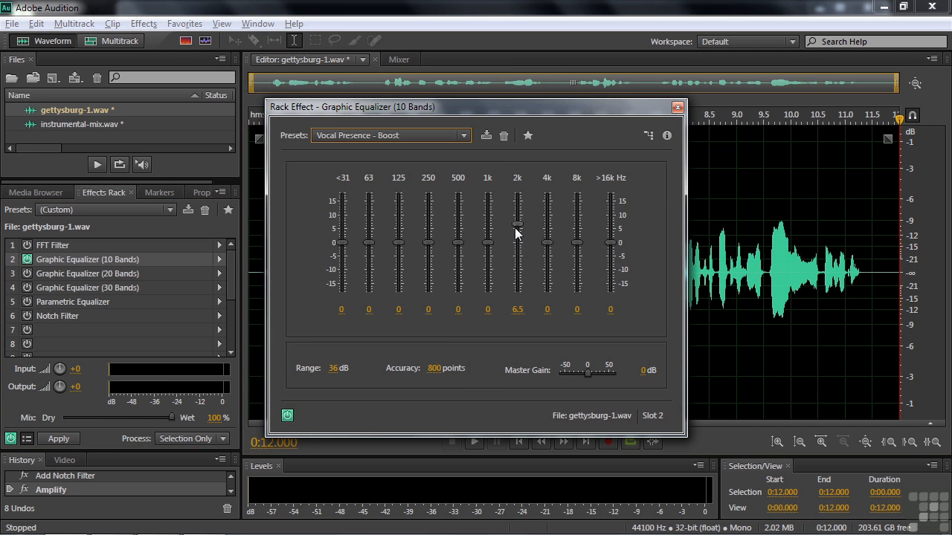
Try the Vocal Presence - Cut preset and return to Vocal Presence - Boost.
{"action": "left_click", "coordinate": [465, 138]}
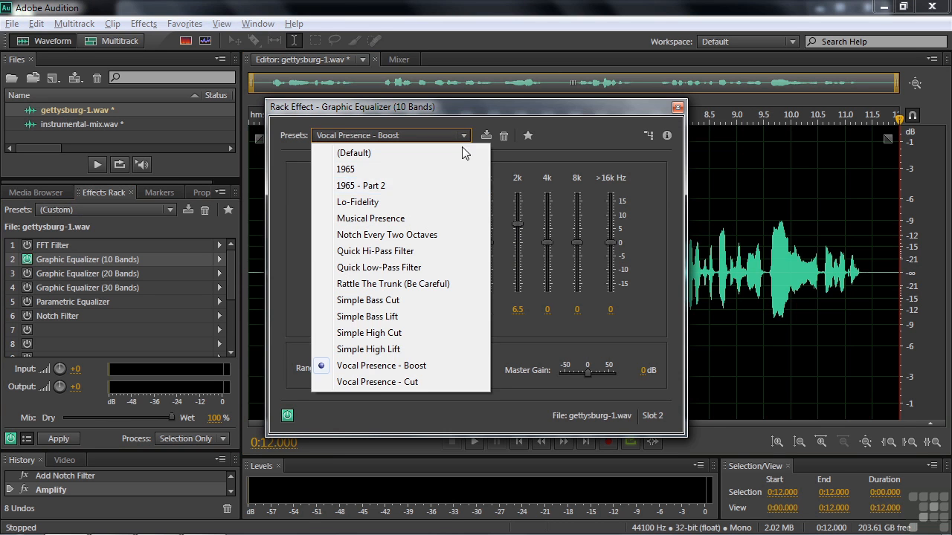
{"action": "left_click", "coordinate": [374, 384]}
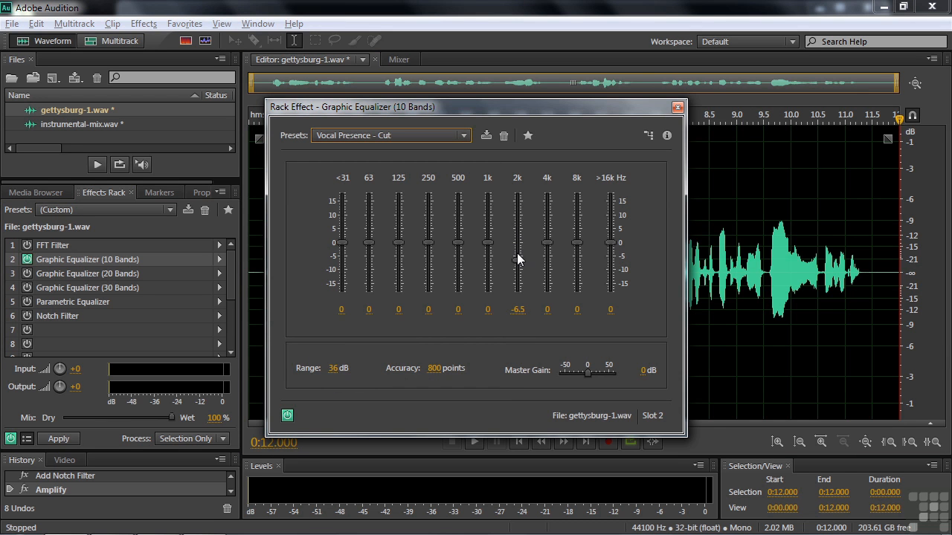
{"action": "left_click", "coordinate": [464, 137]}
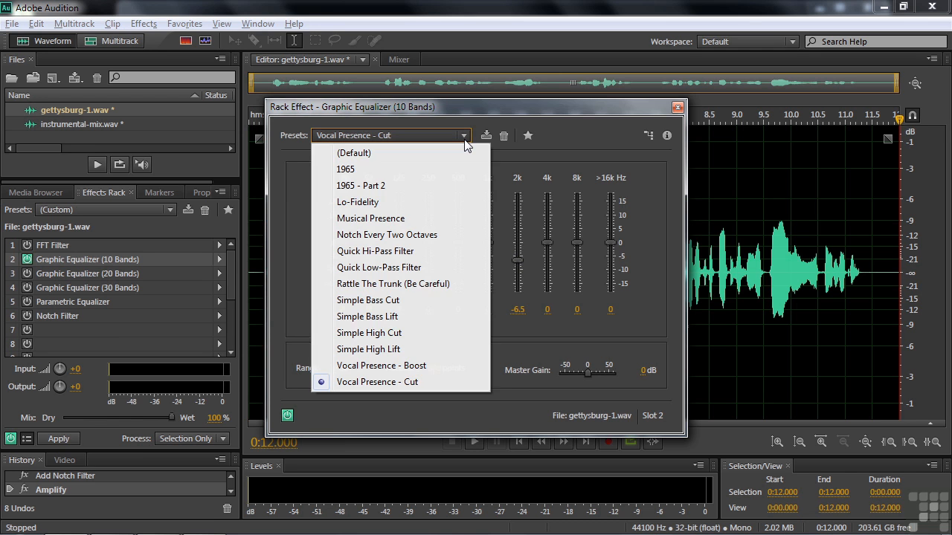
{"action": "left_click", "coordinate": [388, 365]}
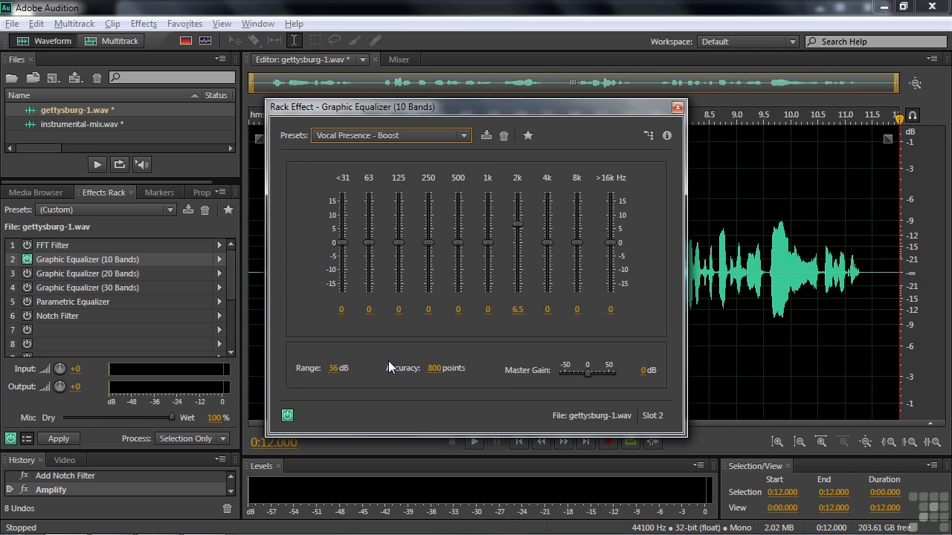
Play the narration from about 0.5 s with the vocal boost, and raise the equalizer's 1k band to 4.3 dB.
{"action": "left_click_drag", "start_coordinate": [434, 105], "coordinate": [538, 96]}
{"action": "left_click", "coordinate": [270, 284]}
{"action": "key", "text": "space"}
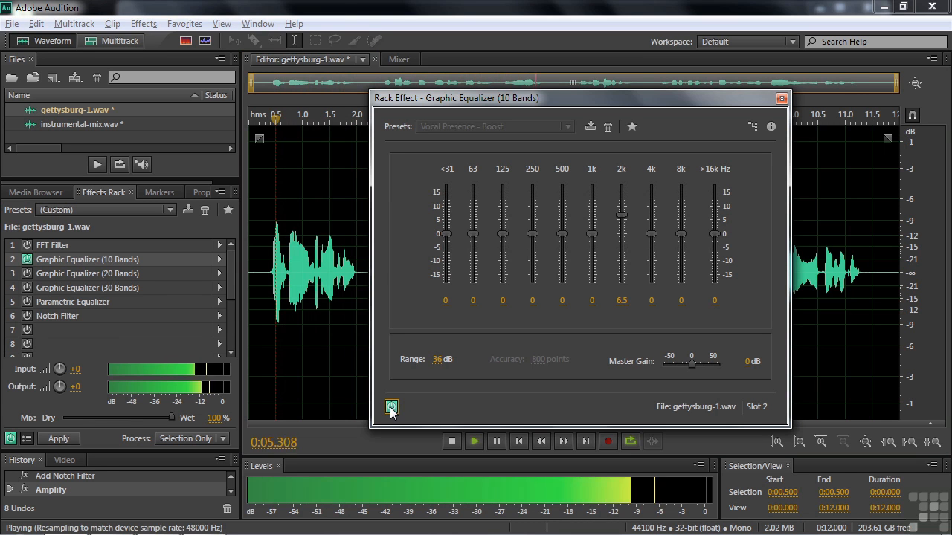
{"action": "key", "text": "space"}
{"action": "left_click_drag", "start_coordinate": [592, 235], "coordinate": [595, 226]}
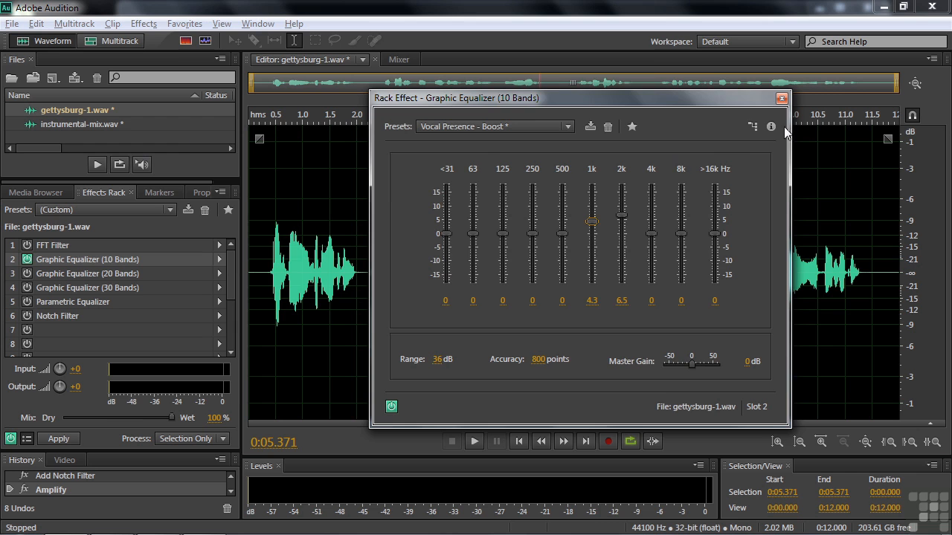
{"action": "left_click", "coordinate": [782, 100]}
Switch to instrumental-mix.wav and examine the band layouts of its 20-band and 30-band graphic equalizers.
{"action": "double_click", "coordinate": [60, 124]}
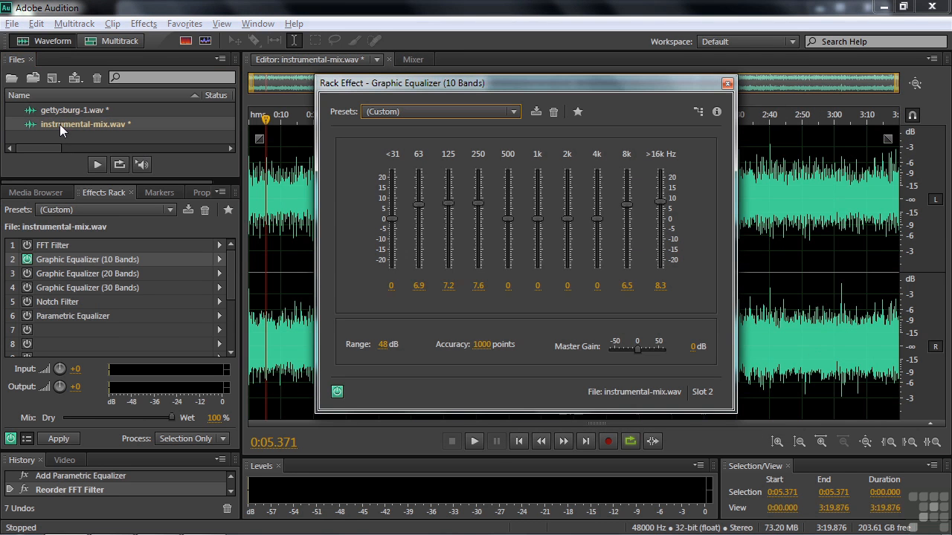
{"action": "double_click", "coordinate": [37, 272]}
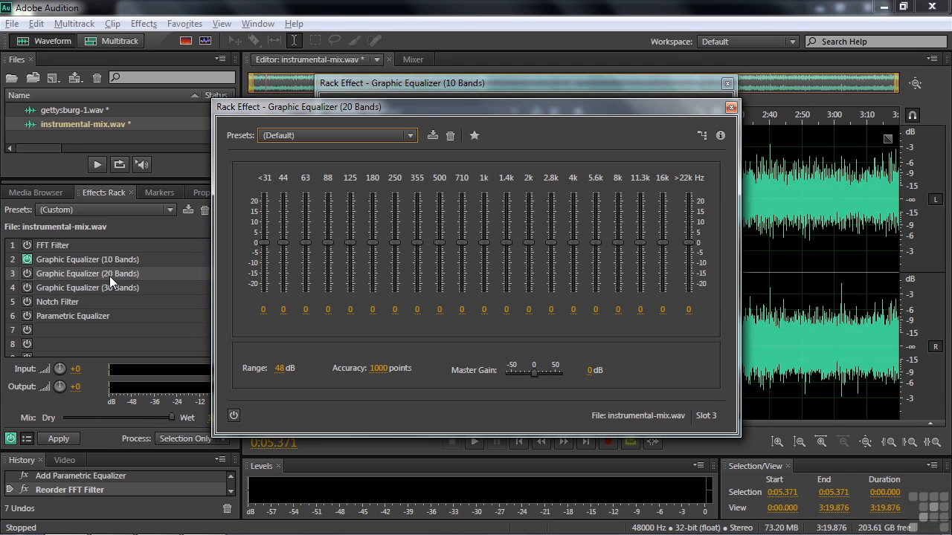
{"action": "double_click", "coordinate": [58, 287]}
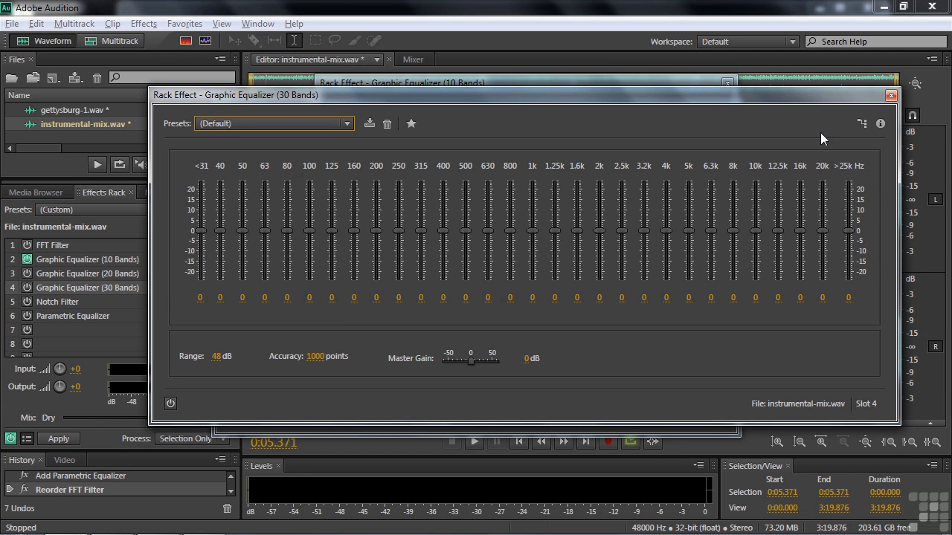
{"action": "left_click", "coordinate": [890, 96]}
{"action": "left_click", "coordinate": [731, 107]}
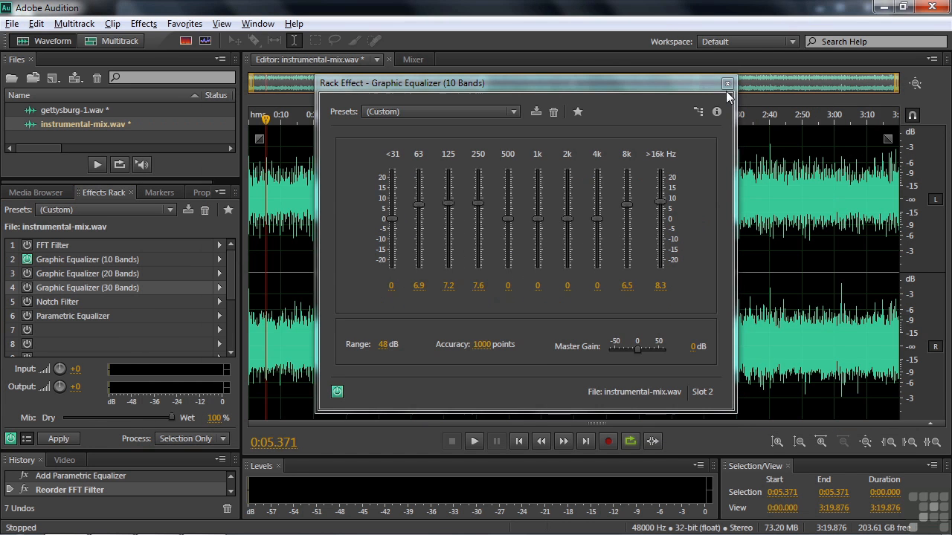
{"action": "left_click", "coordinate": [726, 84]}
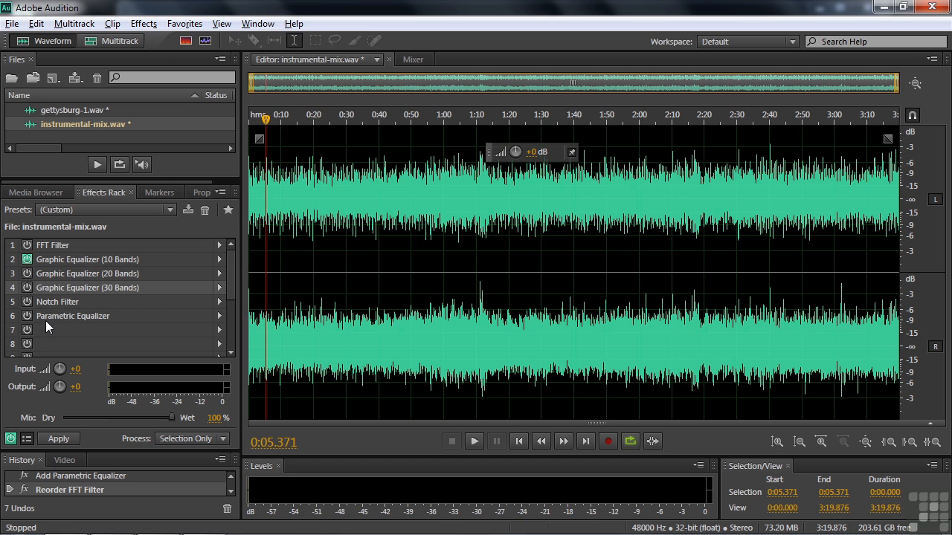
Turn off the 10-band graphic equalizer for the instrumental mix and open and enable the Parametric Equalizer instead.
{"action": "left_click", "coordinate": [28, 259]}
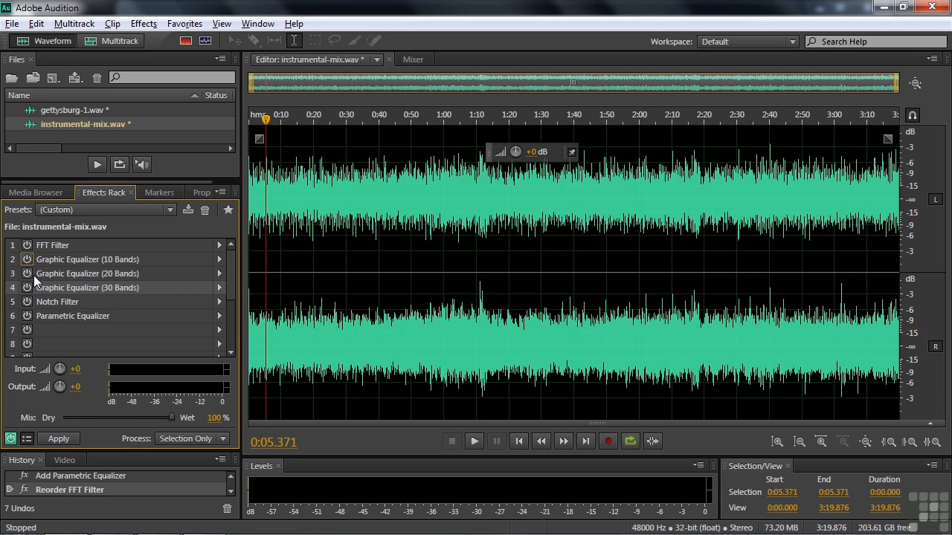
{"action": "double_click", "coordinate": [51, 315]}
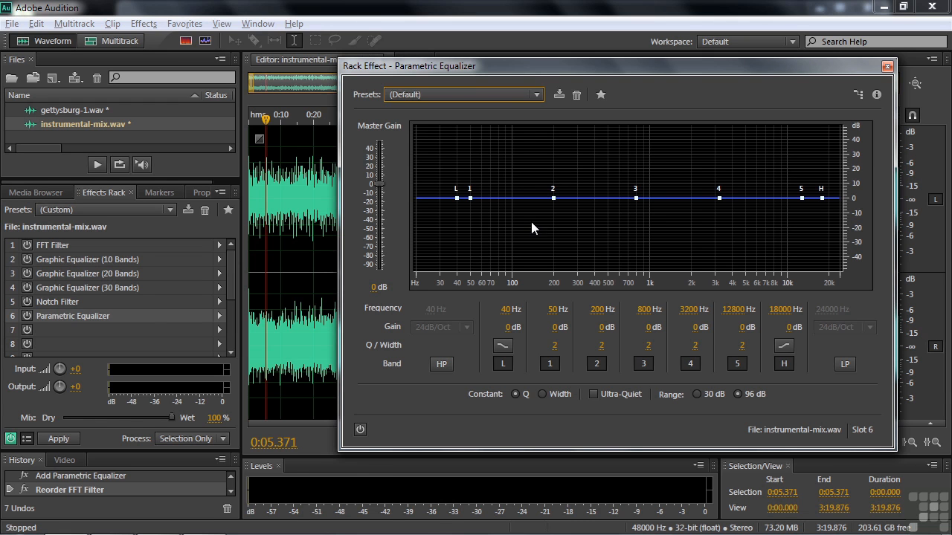
{"action": "left_click", "coordinate": [26, 316]}
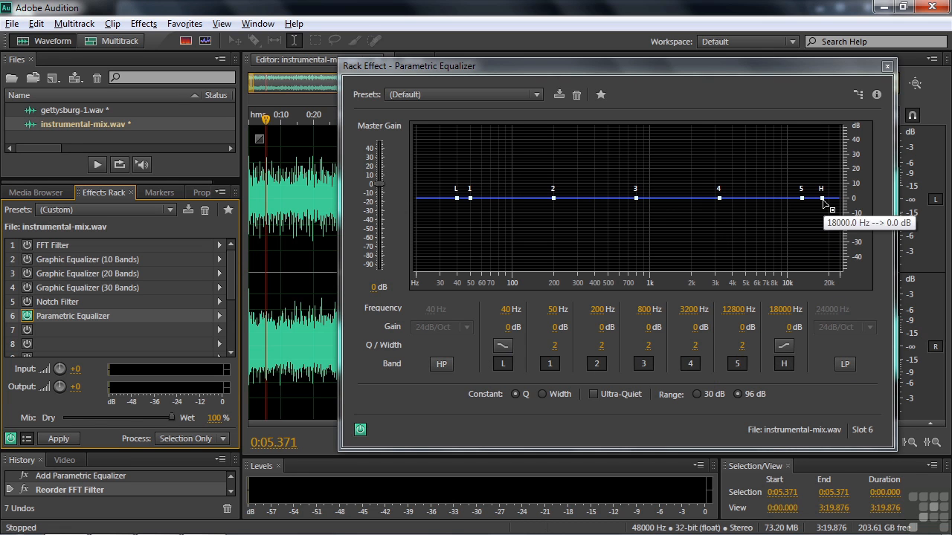
Try the parametric equalizer's high-pass and low-pass filters one at a time, switching each off again.
{"action": "left_click", "coordinate": [439, 363]}
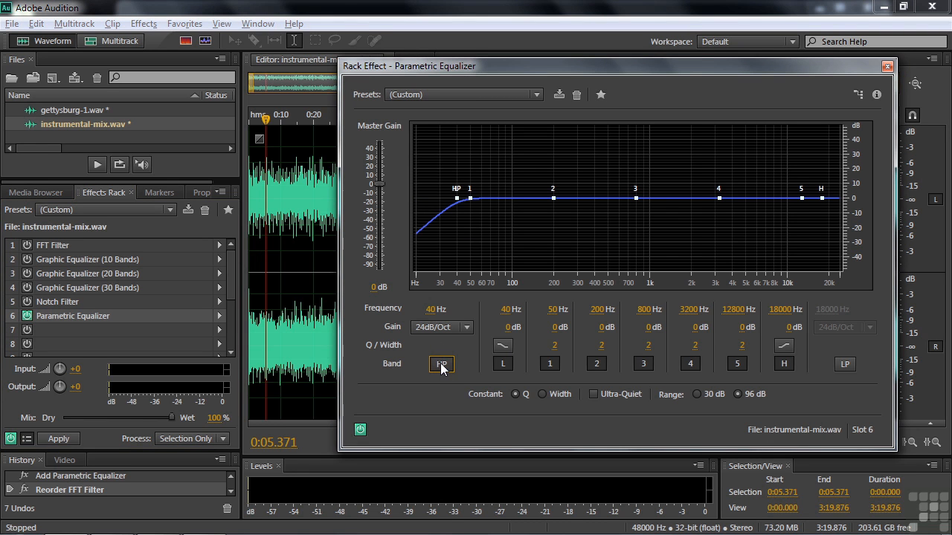
{"action": "left_click", "coordinate": [443, 364]}
{"action": "left_click", "coordinate": [846, 363]}
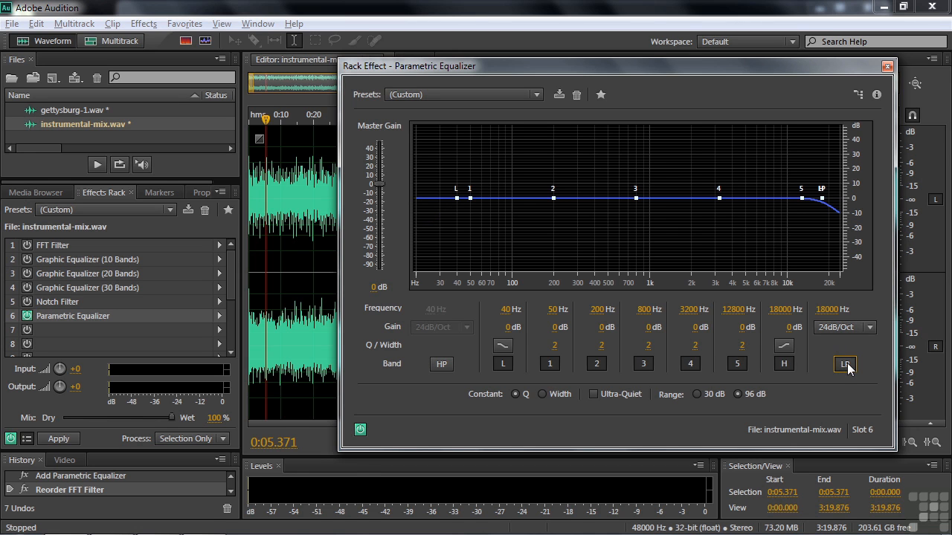
{"action": "left_click", "coordinate": [847, 364]}
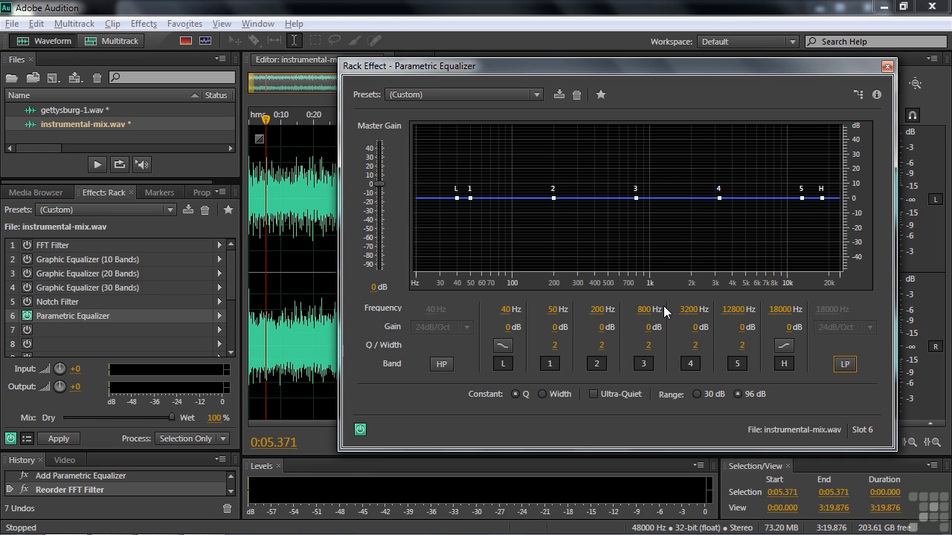
Set parametric band 3 to about 701 Hz with a Q of 1, and adjust its gain to 9.3 dB during playback.
{"action": "left_click_drag", "start_coordinate": [635, 198], "coordinate": [629, 176]}
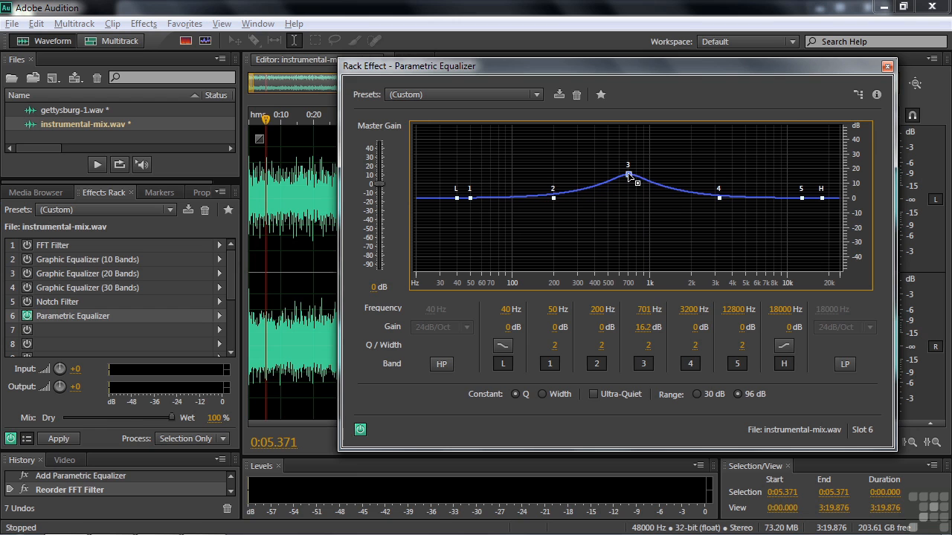
{"action": "left_click", "coordinate": [649, 346]}
{"action": "mouse_move", "coordinate": [649, 346]}
{"action": "left_mouse_down"}
{"action": "mouse_move", "coordinate": [770, 328]}
{"action": "mouse_move", "coordinate": [646, 348]}
{"action": "left_mouse_up"}
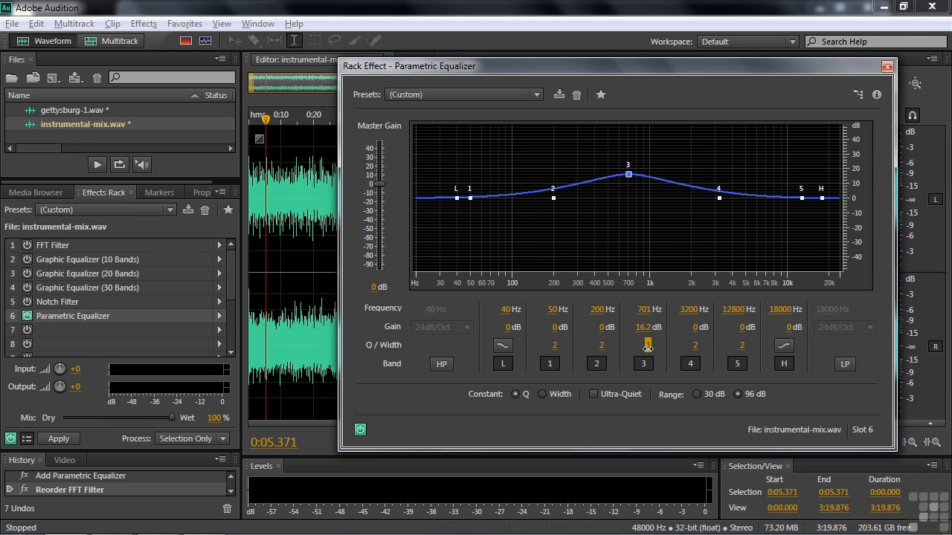
{"action": "left_click_drag", "start_coordinate": [645, 347], "coordinate": [653, 351]}
{"action": "key", "text": "space"}
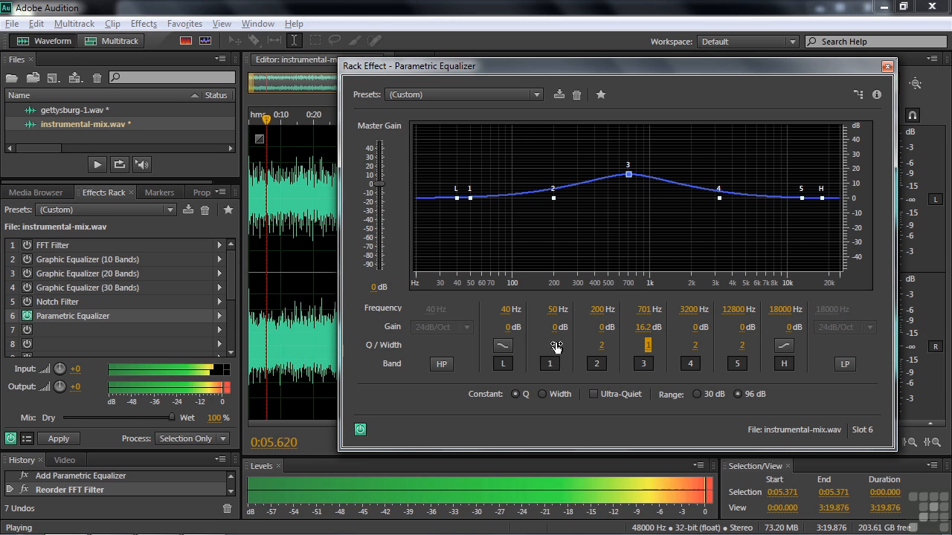
{"action": "left_click_drag", "start_coordinate": [647, 327], "coordinate": [597, 336]}
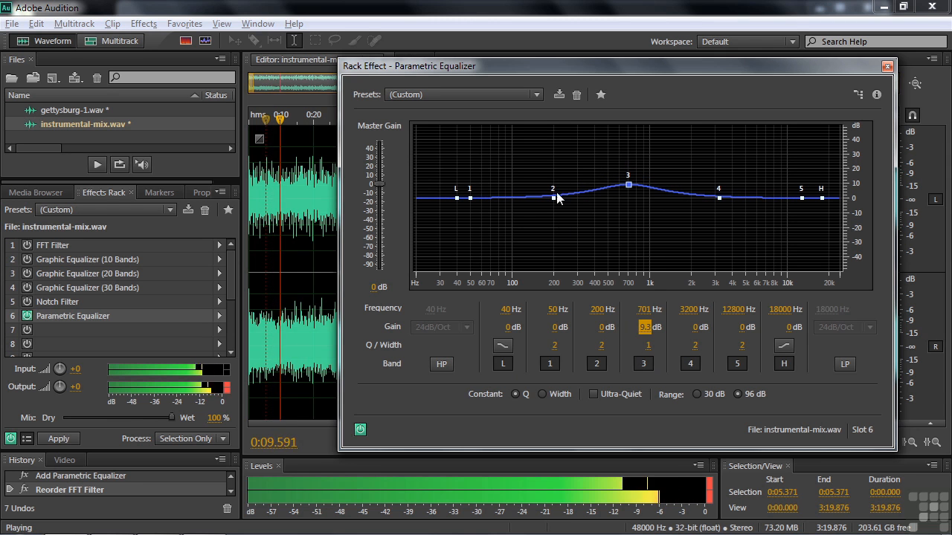
Boost band 2 to 8.6 dB at 185 Hz, band 1 to 7.6 dB at 48 Hz, and the low band to 2.5 dB at 32 Hz.
{"action": "left_click_drag", "start_coordinate": [553, 197], "coordinate": [548, 185]}
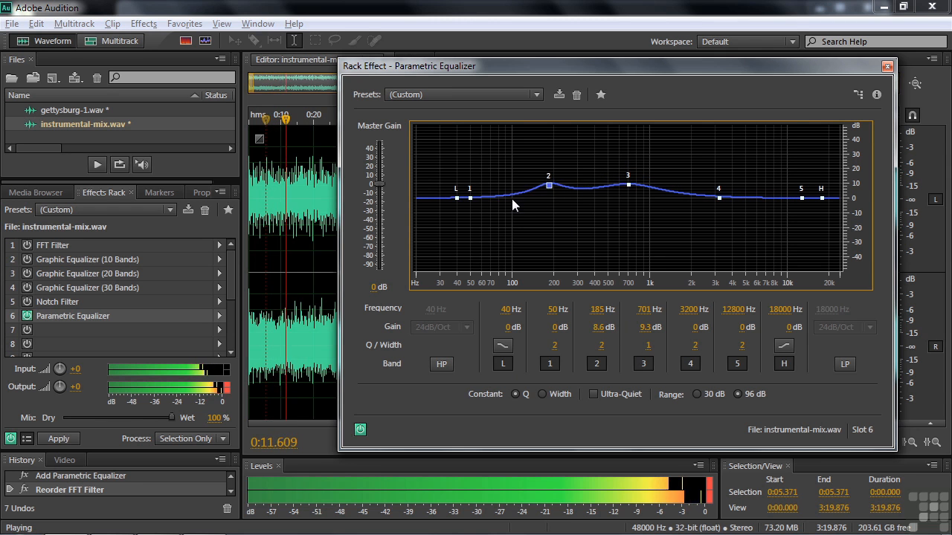
{"action": "left_click_drag", "start_coordinate": [470, 198], "coordinate": [444, 194]}
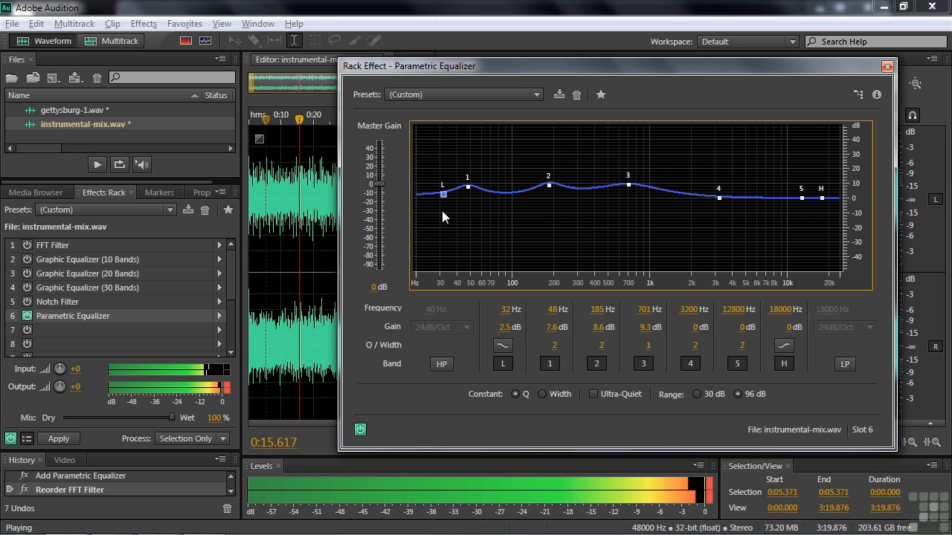
{"action": "key", "text": "space"}
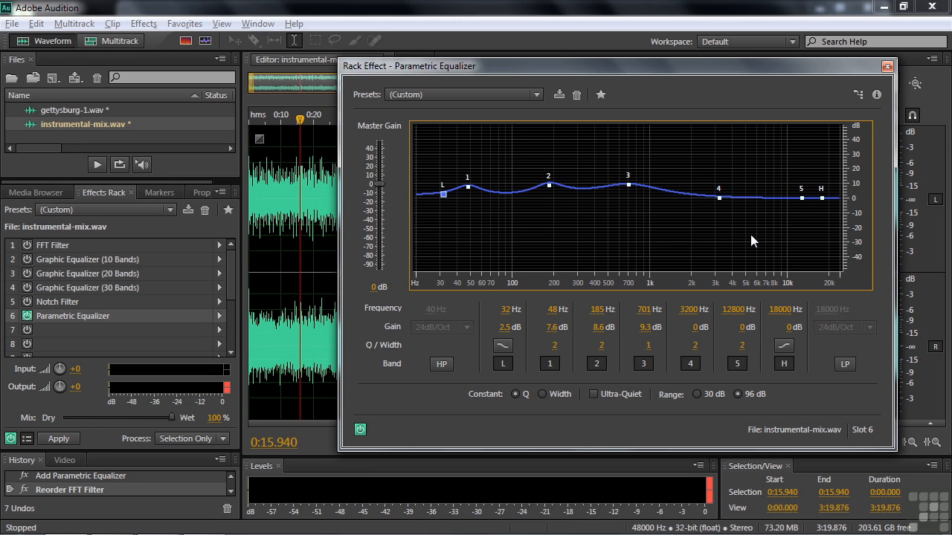
Boost the parametric high shelf to 8.6 dB at 18029 Hz with the steeper slope, and try the low shelf's slope toggle.
{"action": "left_click_drag", "start_coordinate": [822, 198], "coordinate": [824, 188]}
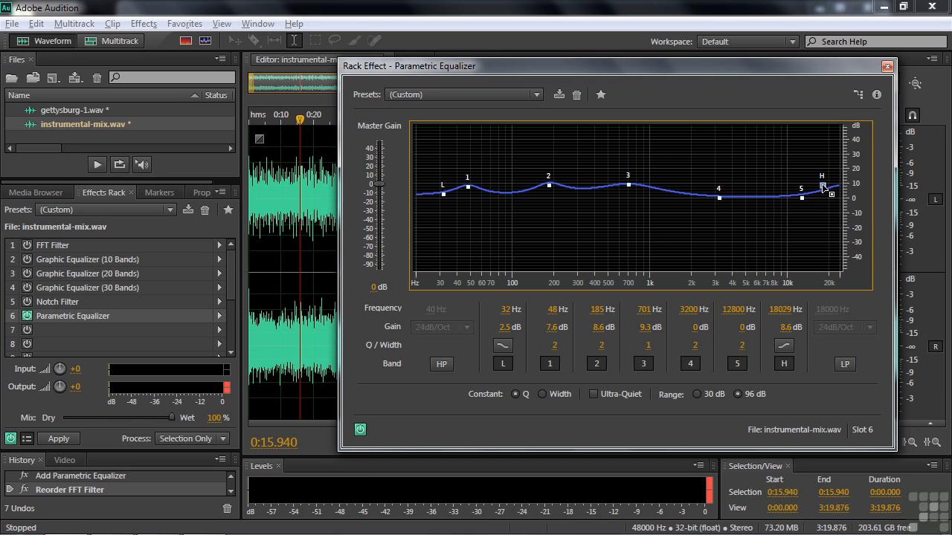
{"action": "left_click", "coordinate": [781, 345]}
{"action": "left_click", "coordinate": [782, 345]}
{"action": "left_click", "coordinate": [782, 344]}
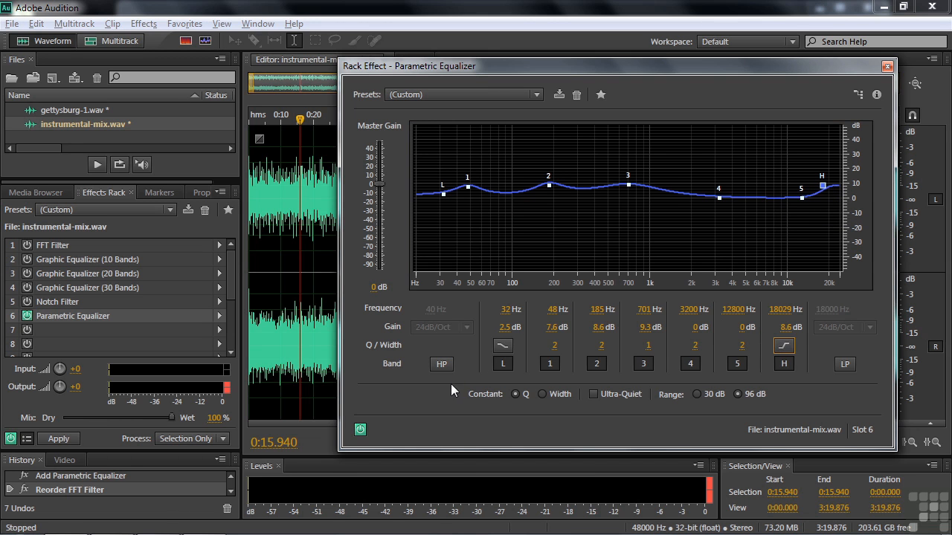
{"action": "left_click", "coordinate": [501, 345]}
{"action": "left_click", "coordinate": [501, 344]}
Open gettysburg-1.wav and turn on its Parametric Equalizer in place of the 10-band graphic equalizer.
{"action": "left_click", "coordinate": [537, 95]}
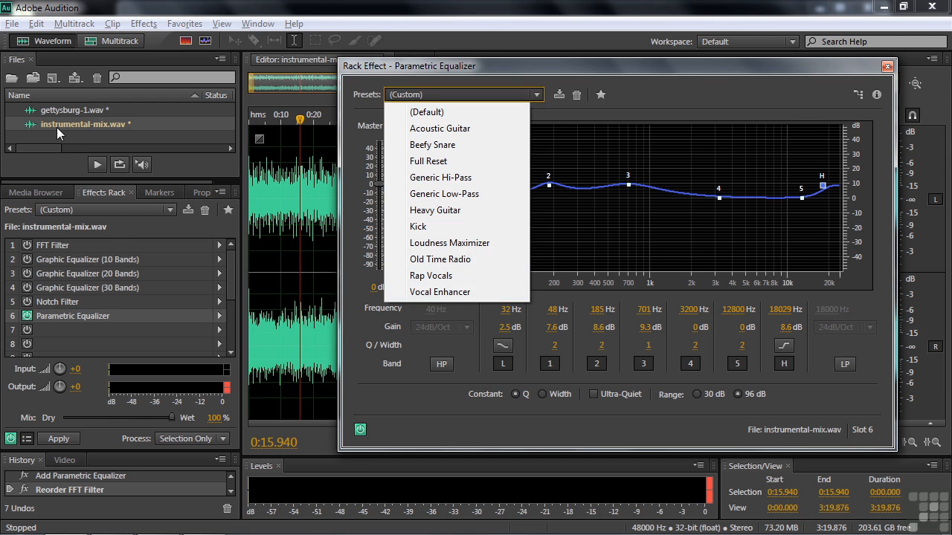
{"action": "double_click", "coordinate": [72, 110]}
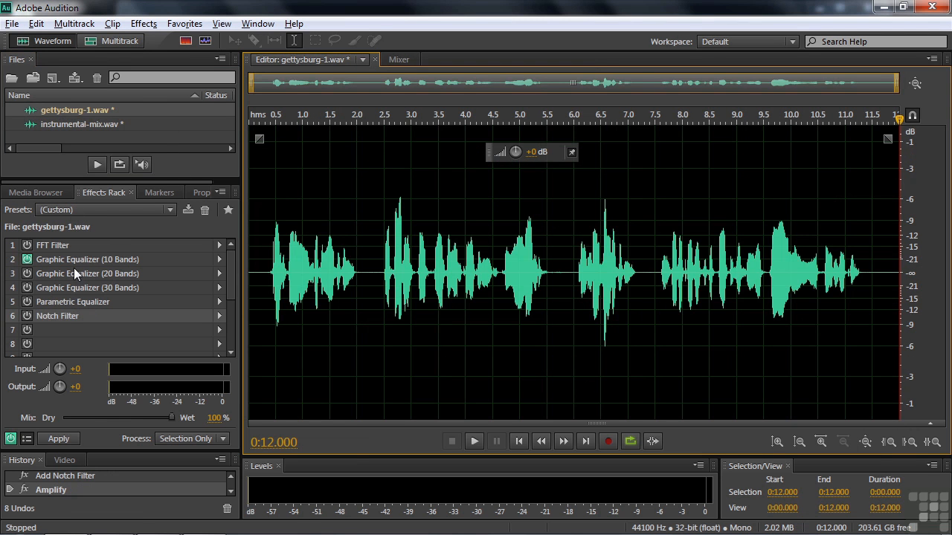
{"action": "double_click", "coordinate": [50, 299]}
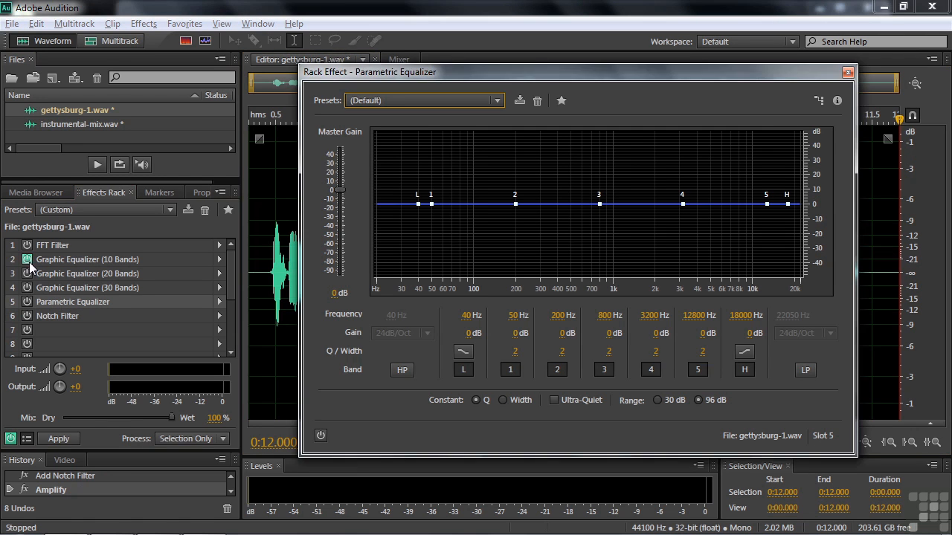
{"action": "left_click", "coordinate": [27, 302]}
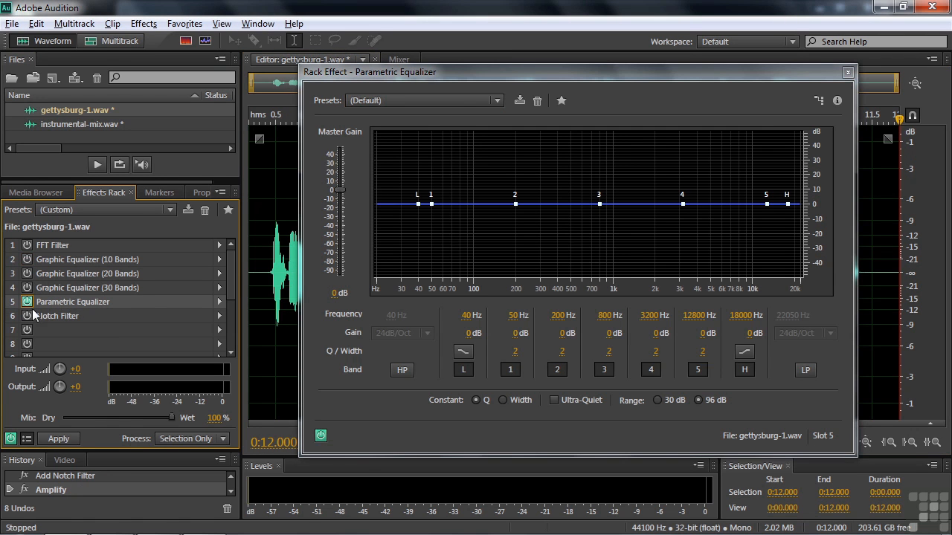
Apply the Vocal Enhancer preset and play the narration, comparing the sound with the parametric equalizer off and on.
{"action": "left_click", "coordinate": [497, 101]}
{"action": "left_click", "coordinate": [401, 299]}
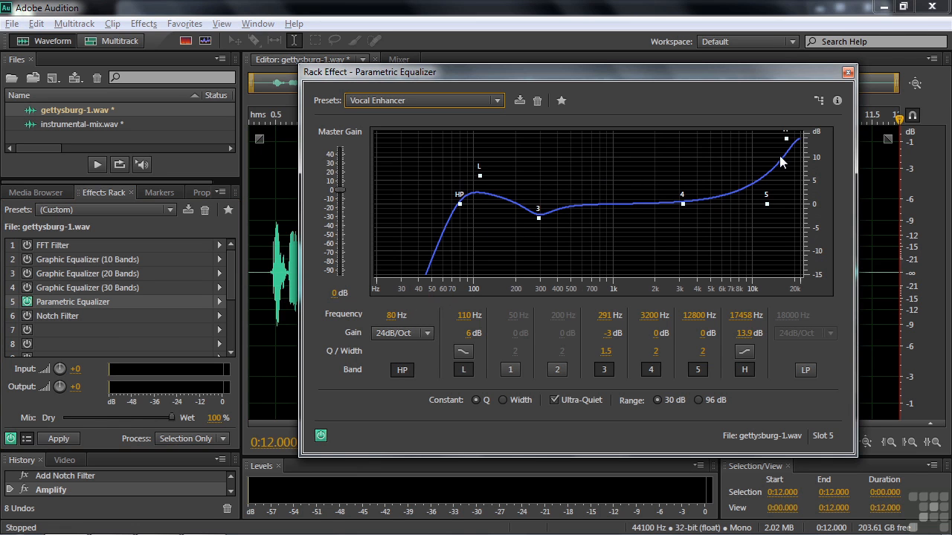
{"action": "left_click", "coordinate": [264, 273]}
{"action": "key", "text": "space"}
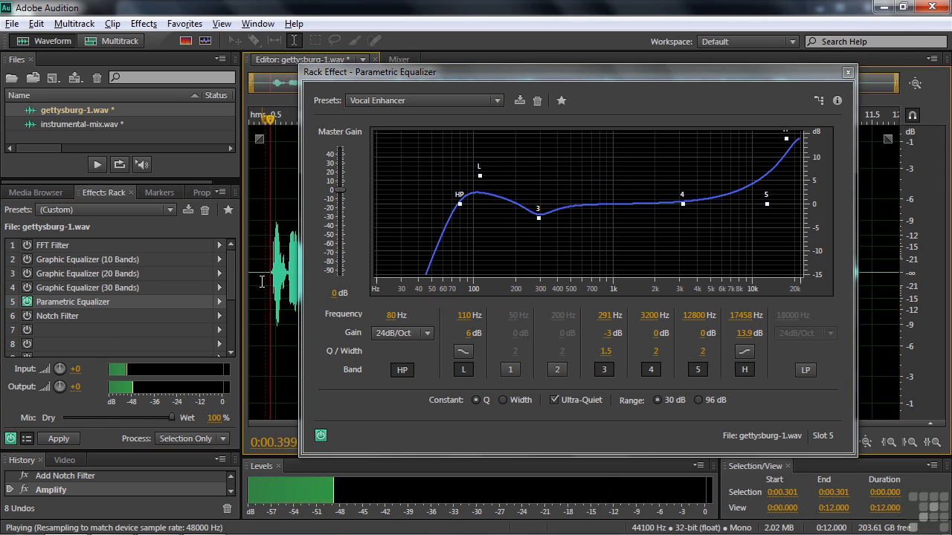
{"action": "left_click", "coordinate": [321, 437]}
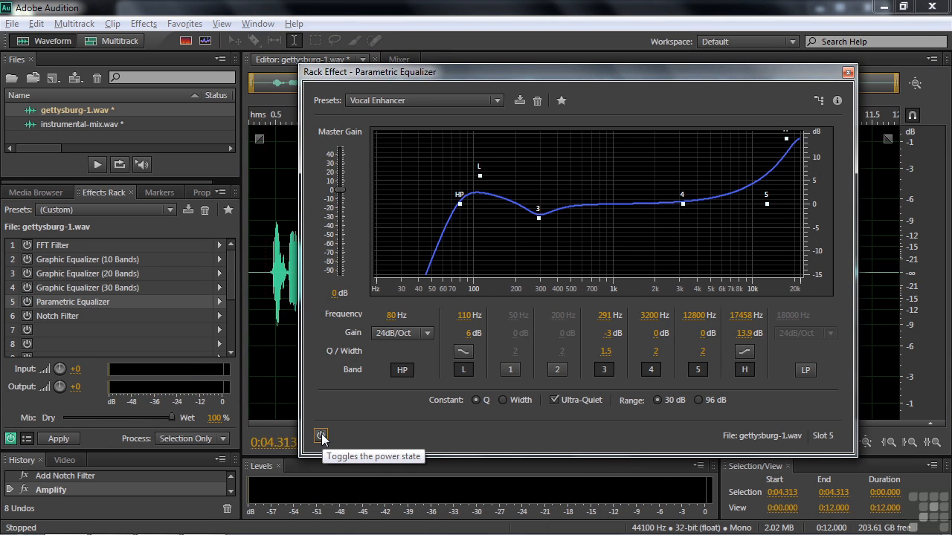
{"action": "left_click", "coordinate": [321, 437]}
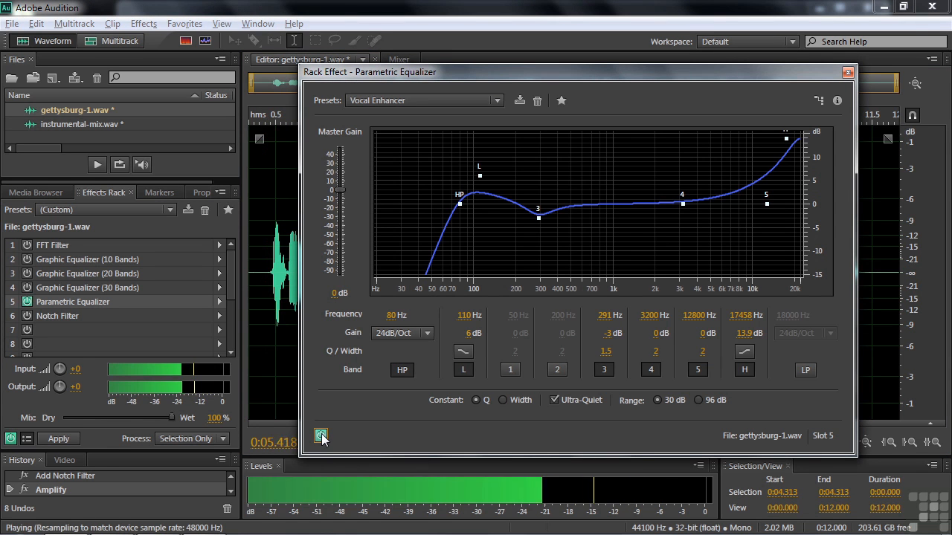
{"action": "key", "text": "space"}
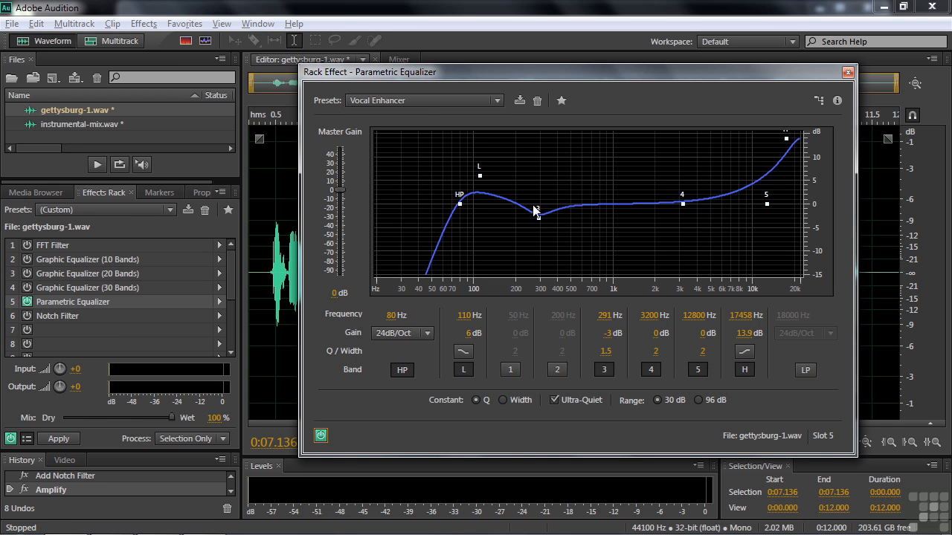
Open the narration's Notch Filter and enable it in place of the Parametric Equalizer.
{"action": "double_click", "coordinate": [41, 317]}
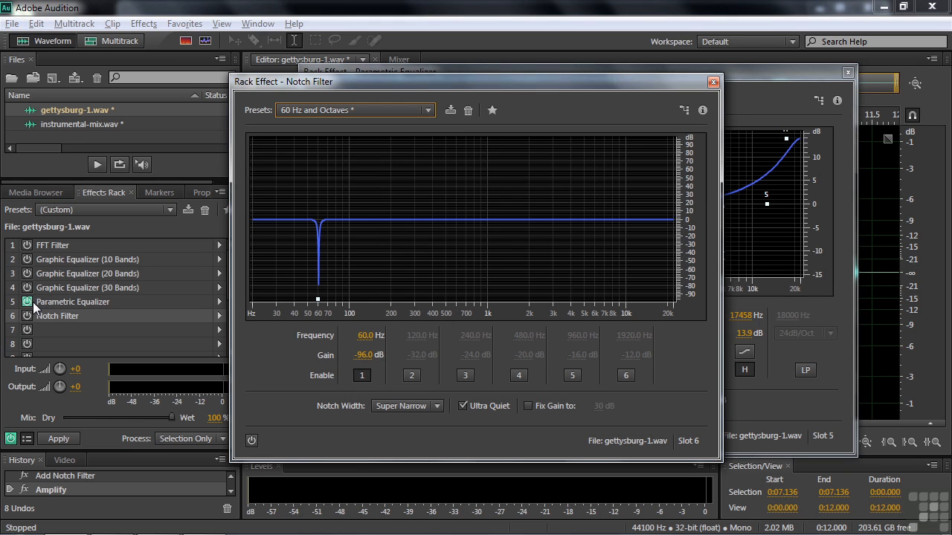
{"action": "left_click", "coordinate": [26, 316]}
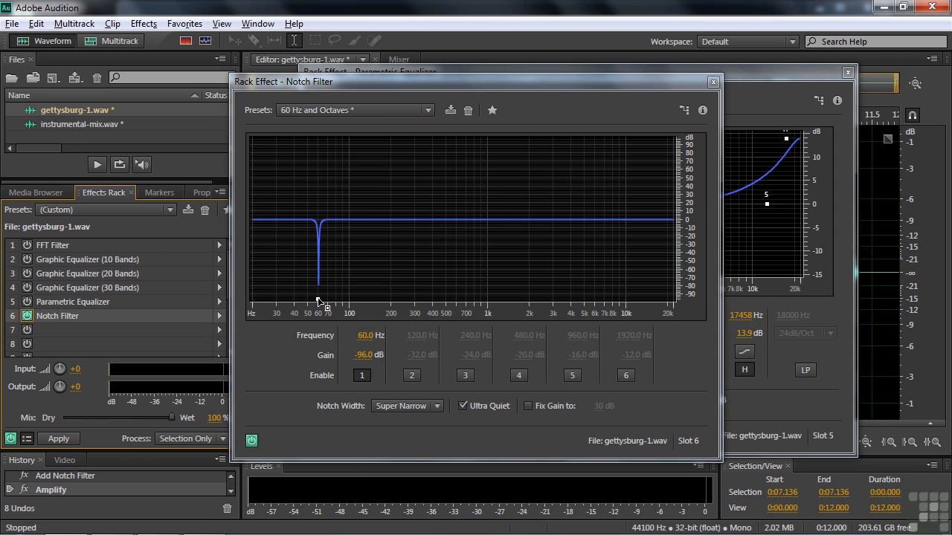
{"action": "left_click", "coordinate": [350, 221]}
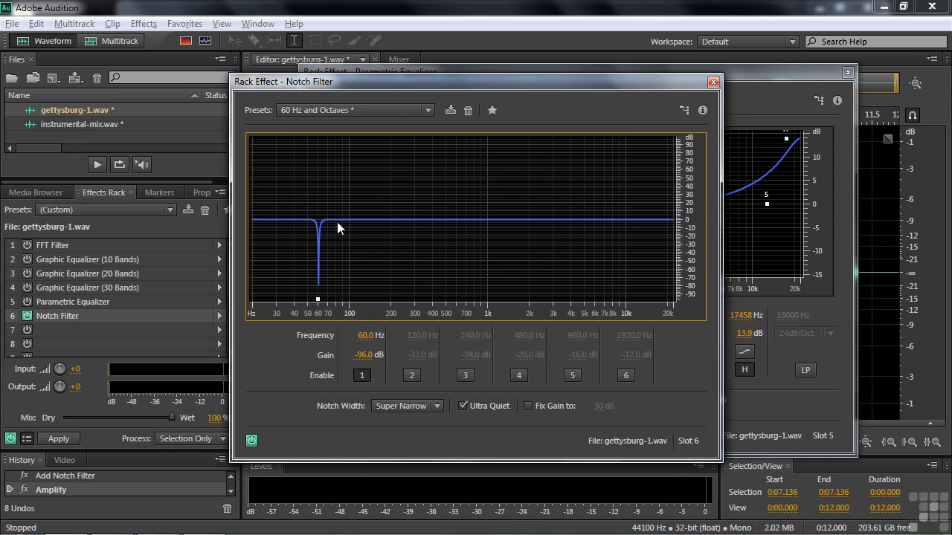
Enable notch bands 2 through 6 and move band 2 to 95.1 Hz at -32.6 dB.
{"action": "left_click", "coordinate": [413, 377]}
{"action": "left_click", "coordinate": [464, 376]}
{"action": "left_click", "coordinate": [519, 375]}
{"action": "left_click_drag", "start_coordinate": [359, 247], "coordinate": [346, 246]}
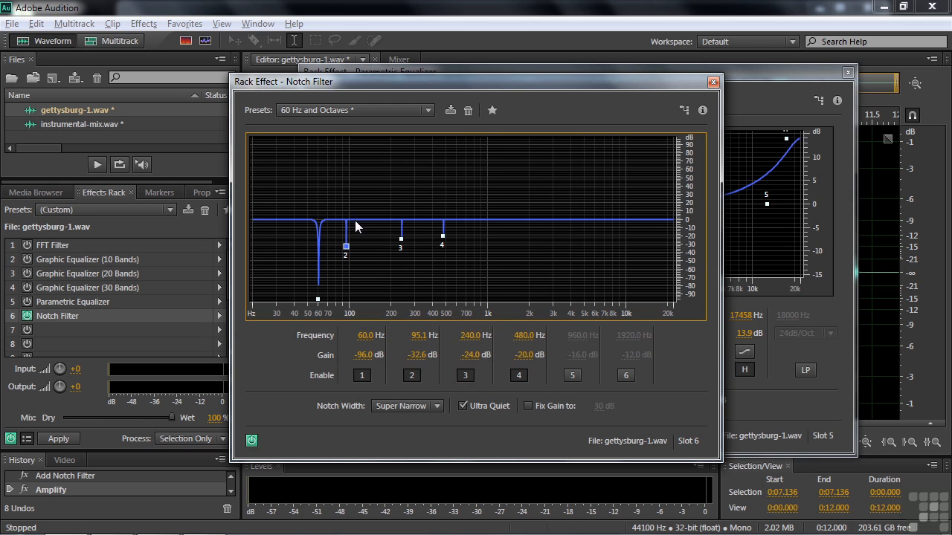
{"action": "left_click", "coordinate": [627, 376]}
{"action": "left_click", "coordinate": [571, 376]}
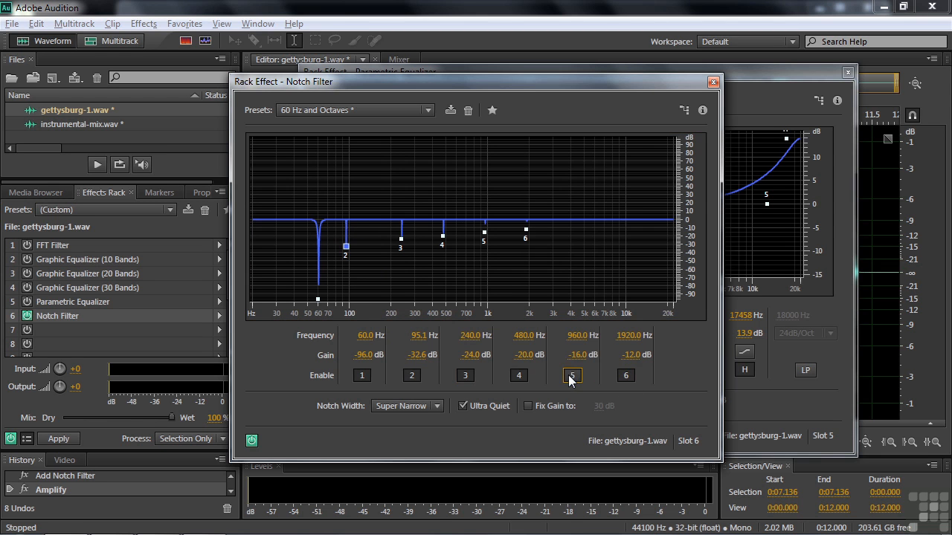
Load the Notch Filter's (Default) preset and lower the 60 Hz band's gain to -96 dB.
{"action": "left_click", "coordinate": [428, 110]}
{"action": "left_click", "coordinate": [483, 82]}
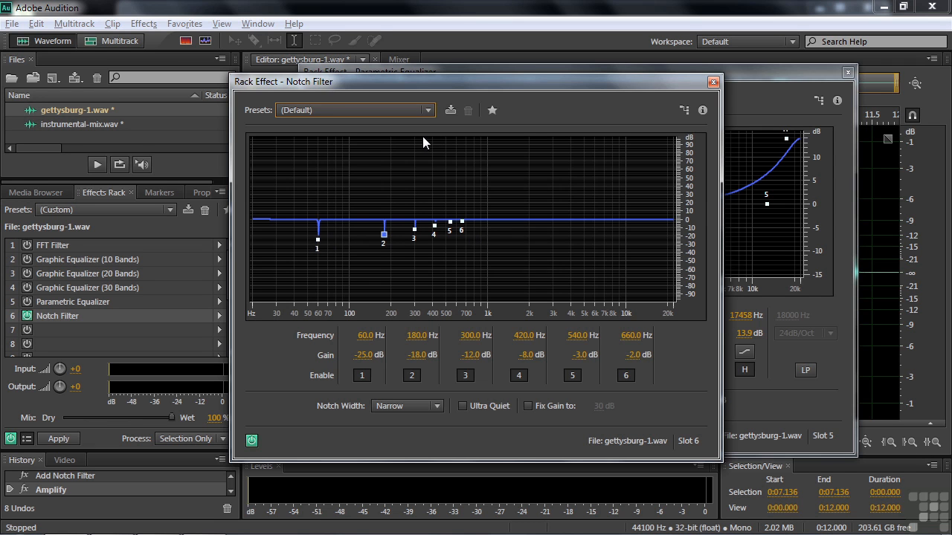
{"action": "left_click", "coordinate": [429, 111]}
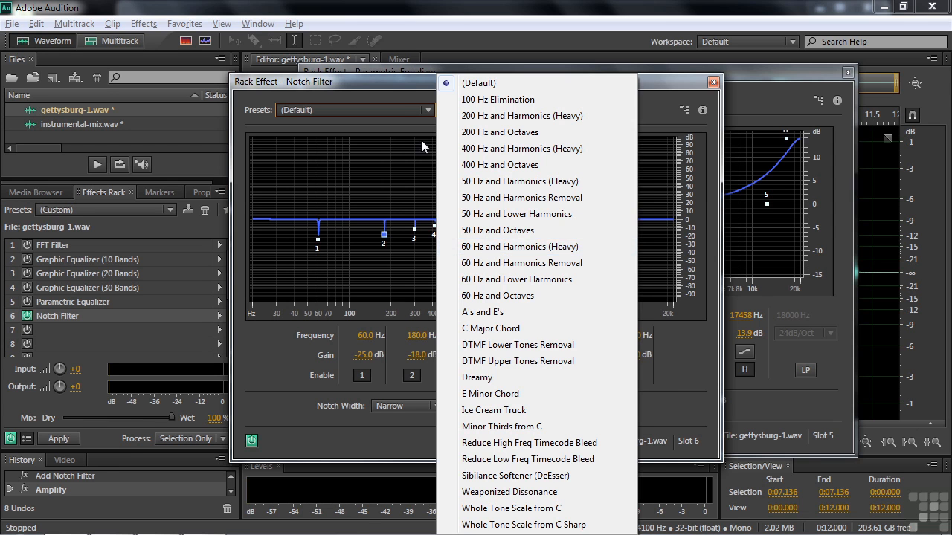
{"action": "left_click", "coordinate": [386, 81]}
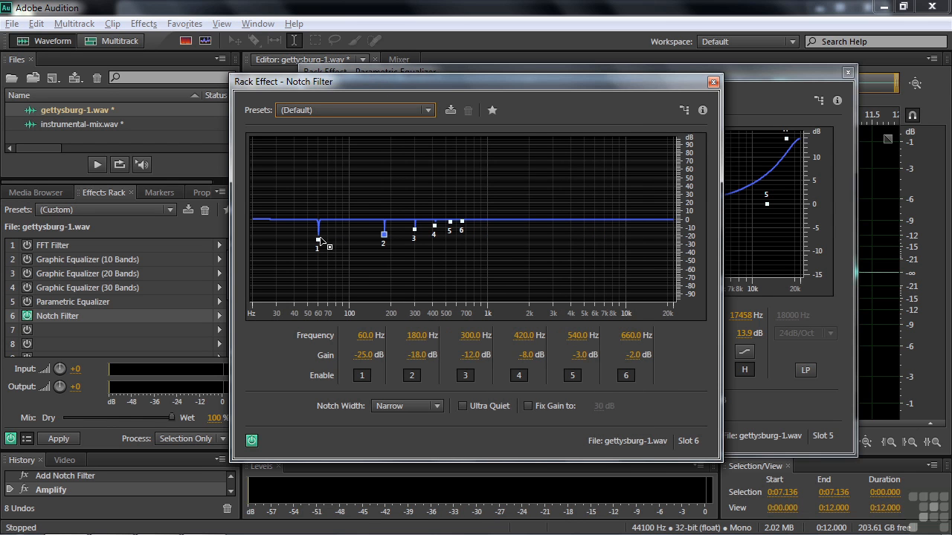
{"action": "left_click_drag", "start_coordinate": [364, 355], "coordinate": [314, 357]}
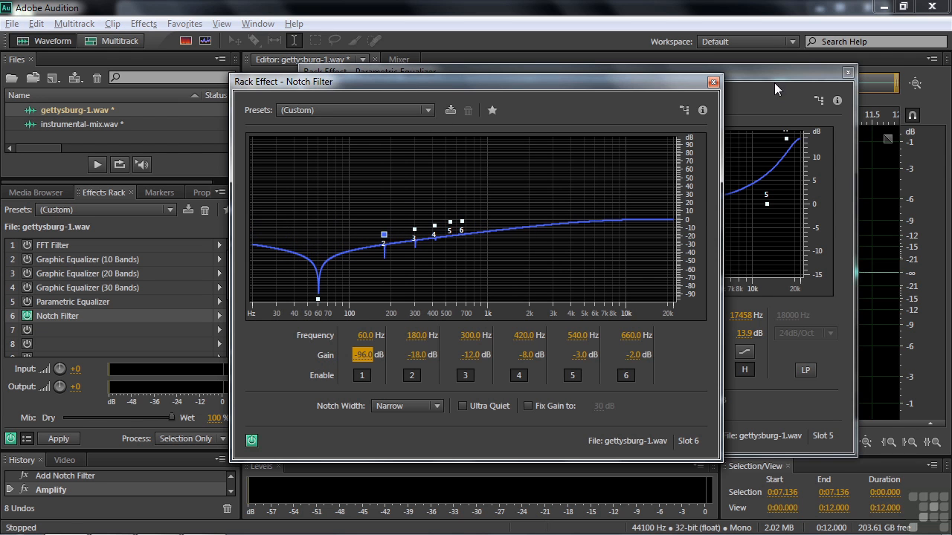
Close the Parametric Equalizer window and play the start of the narration through the notch filter.
{"action": "left_click", "coordinate": [848, 72]}
{"action": "left_click_drag", "start_coordinate": [554, 84], "coordinate": [684, 79]}
{"action": "left_click", "coordinate": [264, 287]}
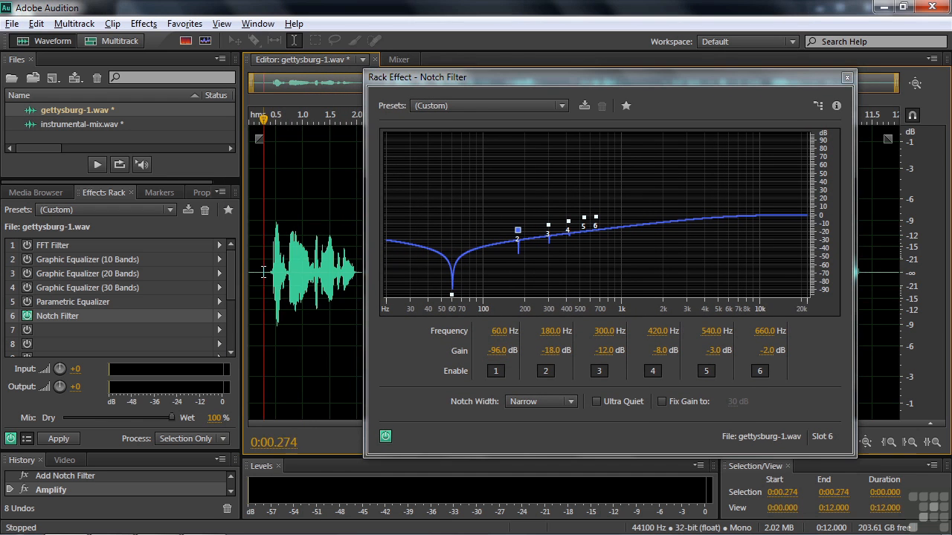
{"action": "key", "text": "space"}
{"action": "key", "text": "space"}
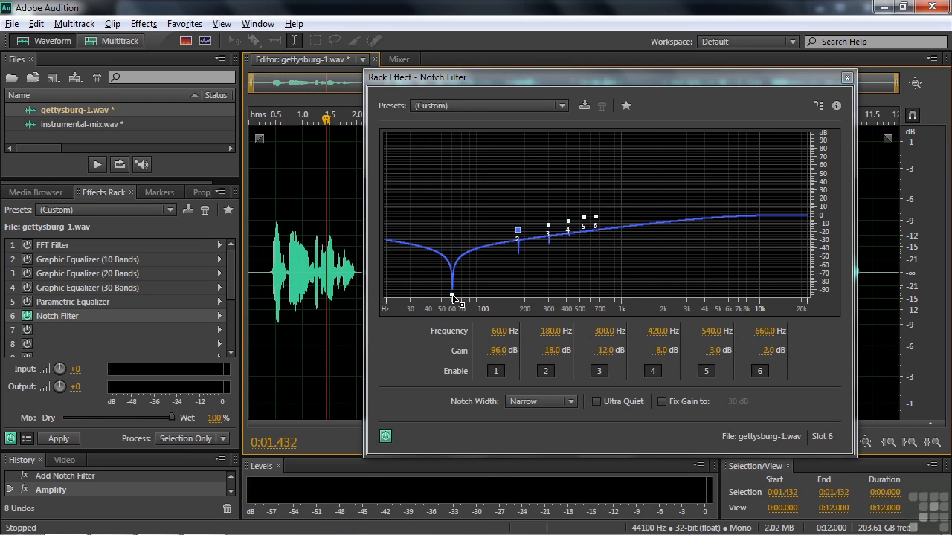
Set the notch width to Super Narrow and play the start of the narration again.
{"action": "left_click", "coordinate": [570, 400]}
{"action": "left_click", "coordinate": [549, 452]}
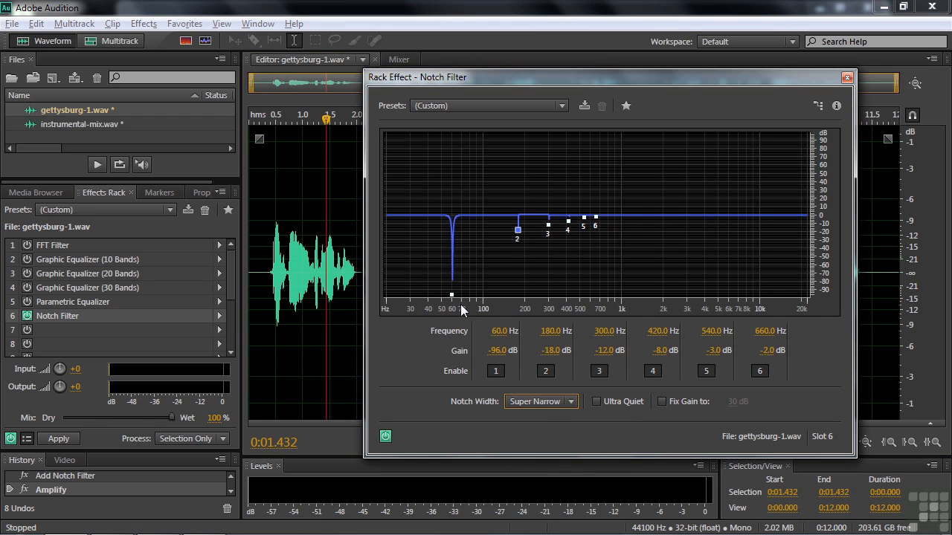
{"action": "left_click", "coordinate": [270, 271]}
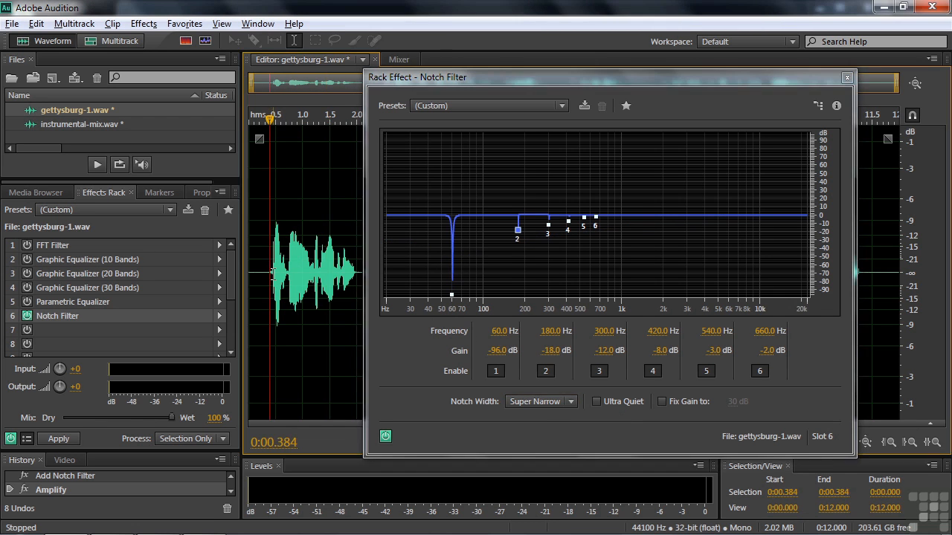
{"action": "key", "text": "space"}
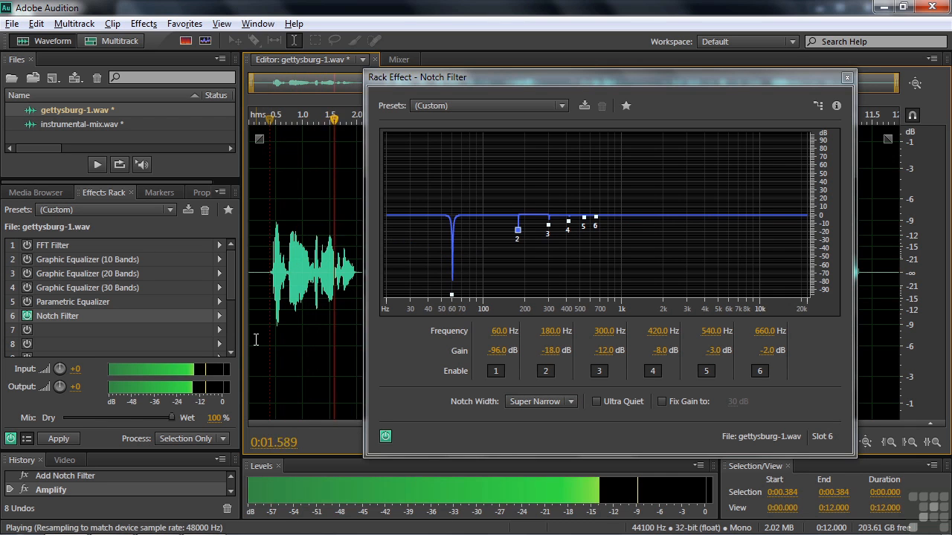
{"action": "key", "text": "space"}
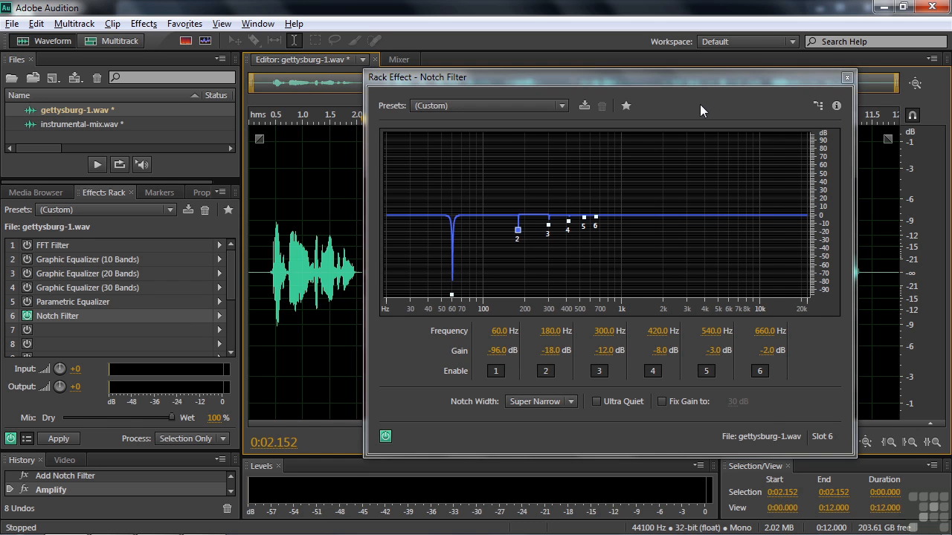
Look through the Notch Filter presets without choosing one, and close the effect window.
{"action": "left_click", "coordinate": [562, 107]}
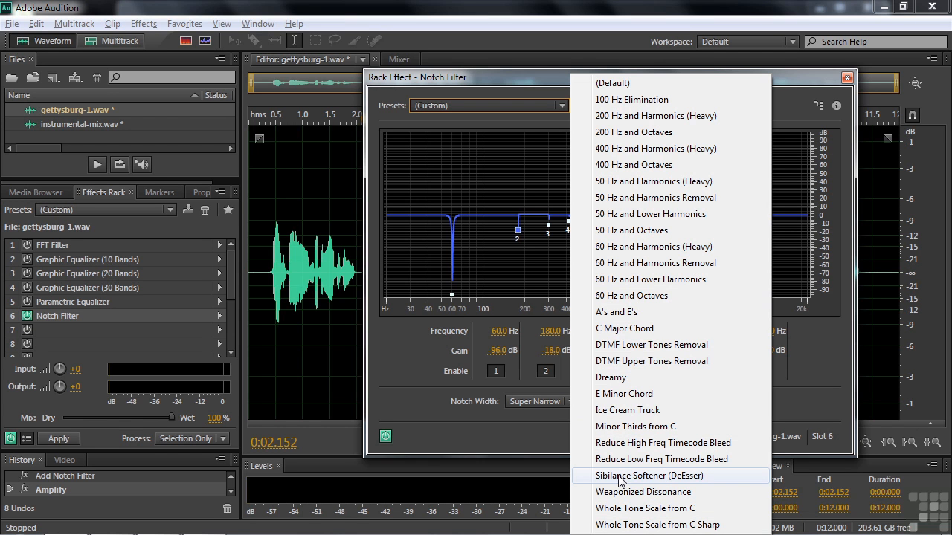
{"action": "left_click", "coordinate": [433, 402]}
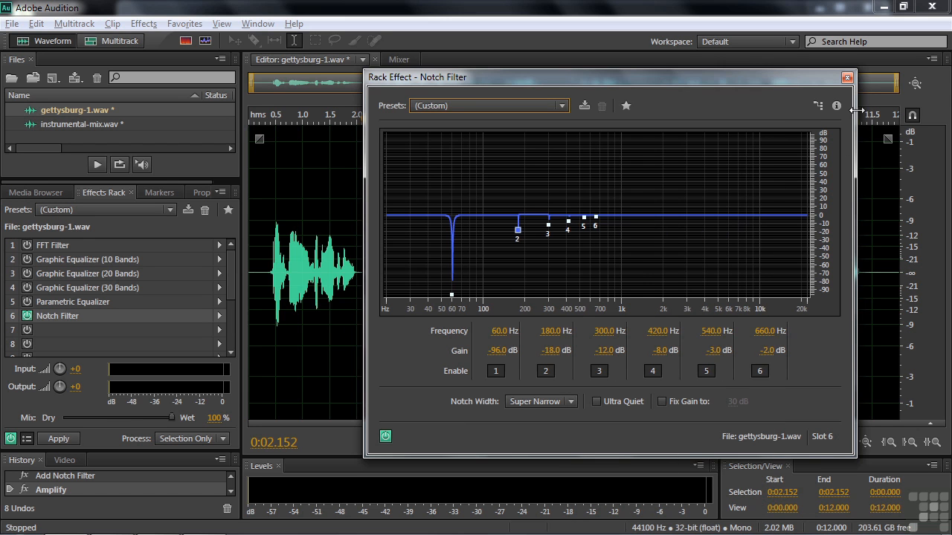
{"action": "left_click", "coordinate": [847, 78]}
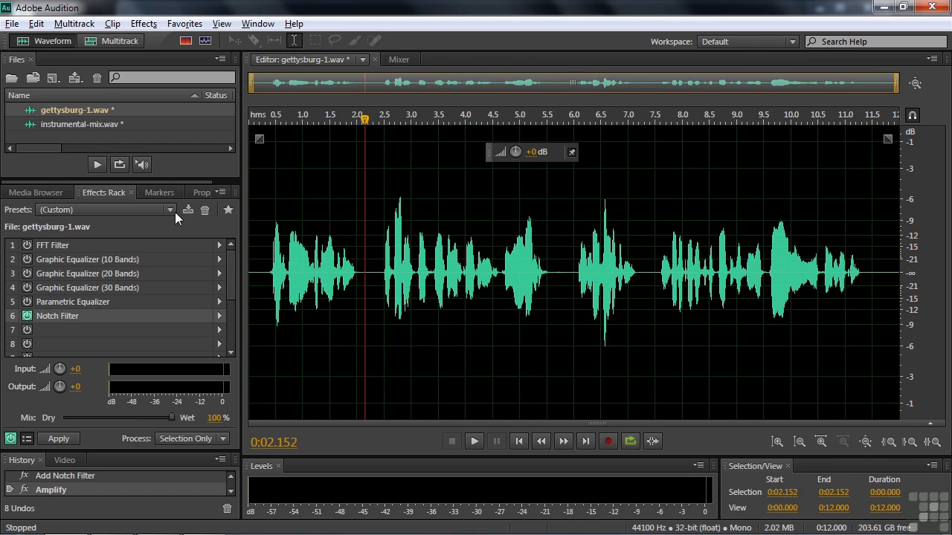
Open instrumental-mix.wav and turn on its FFT Filter in place of the Parametric Equalizer.
{"action": "double_click", "coordinate": [52, 126]}
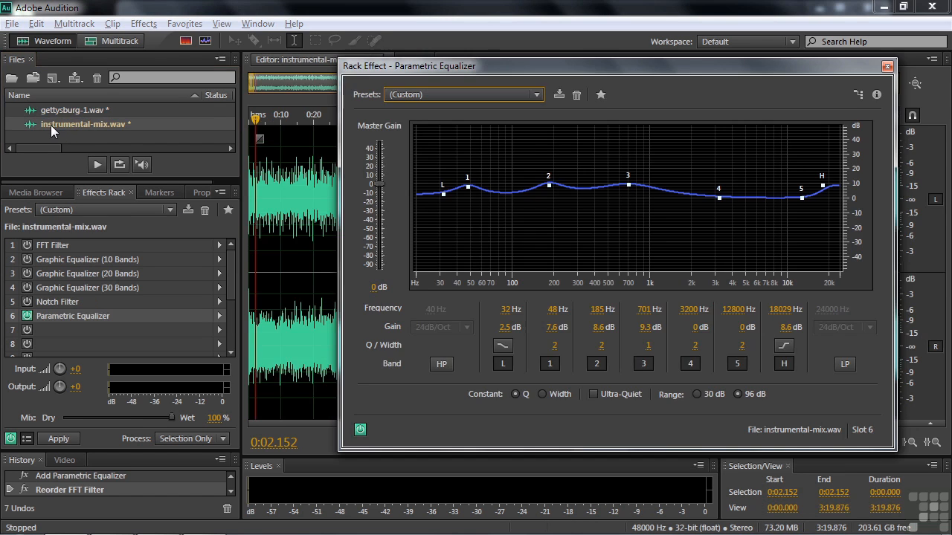
{"action": "double_click", "coordinate": [49, 245]}
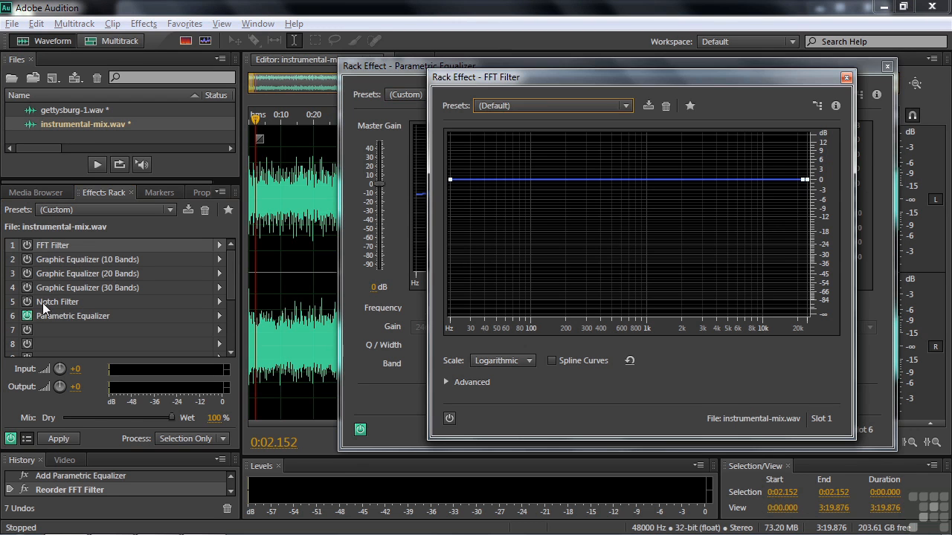
{"action": "left_click", "coordinate": [27, 316]}
{"action": "left_click", "coordinate": [27, 245]}
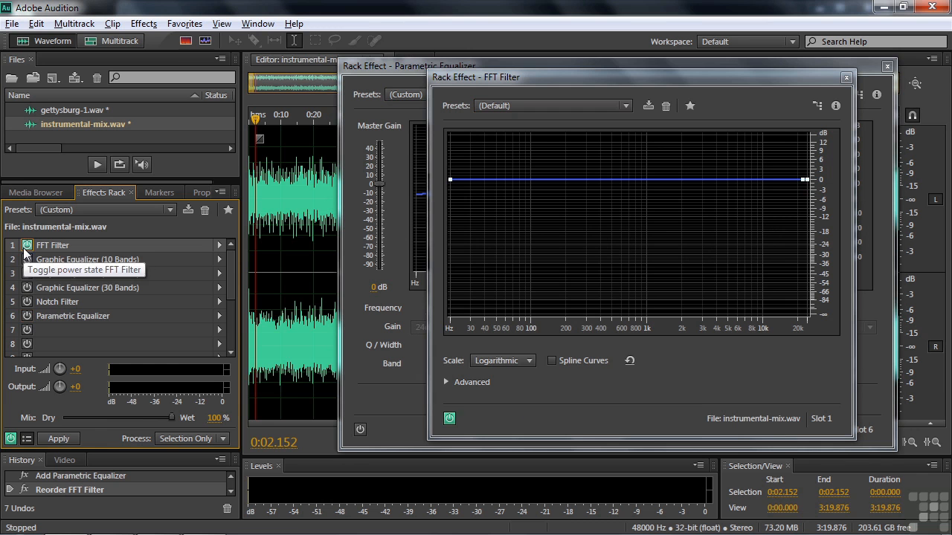
Close the Parametric Equalizer window and apply The Club Downstairs preset to the FFT Filter.
{"action": "left_click", "coordinate": [887, 68]}
{"action": "left_click_drag", "start_coordinate": [749, 84], "coordinate": [689, 81]}
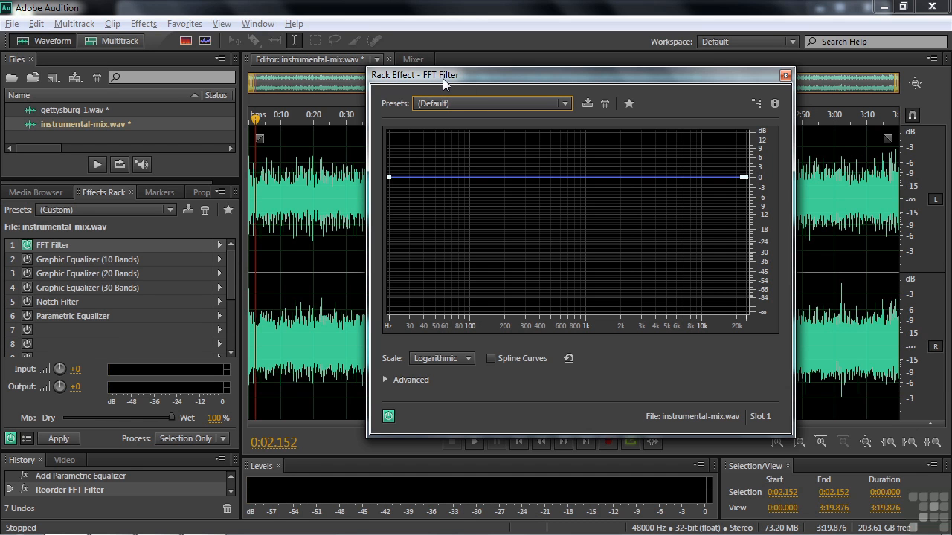
{"action": "left_click", "coordinate": [566, 104]}
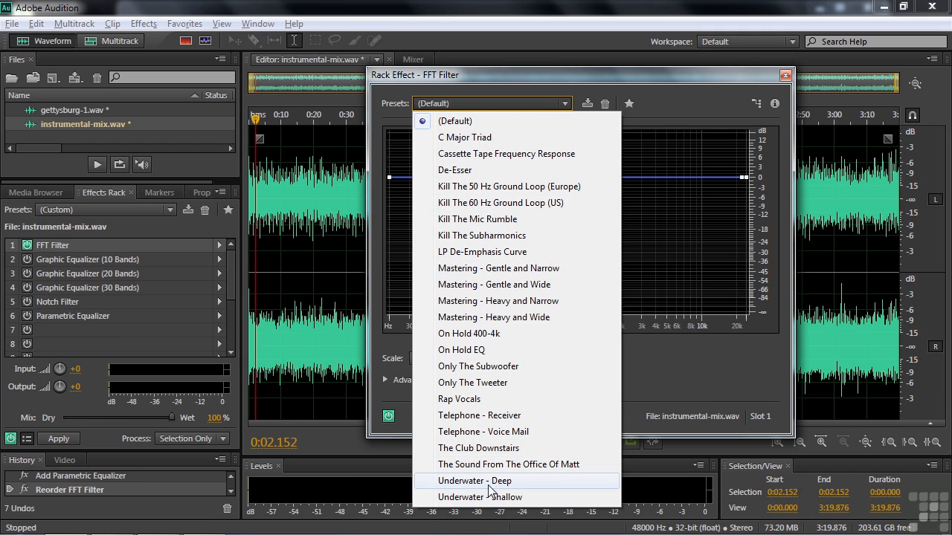
{"action": "left_click", "coordinate": [461, 449]}
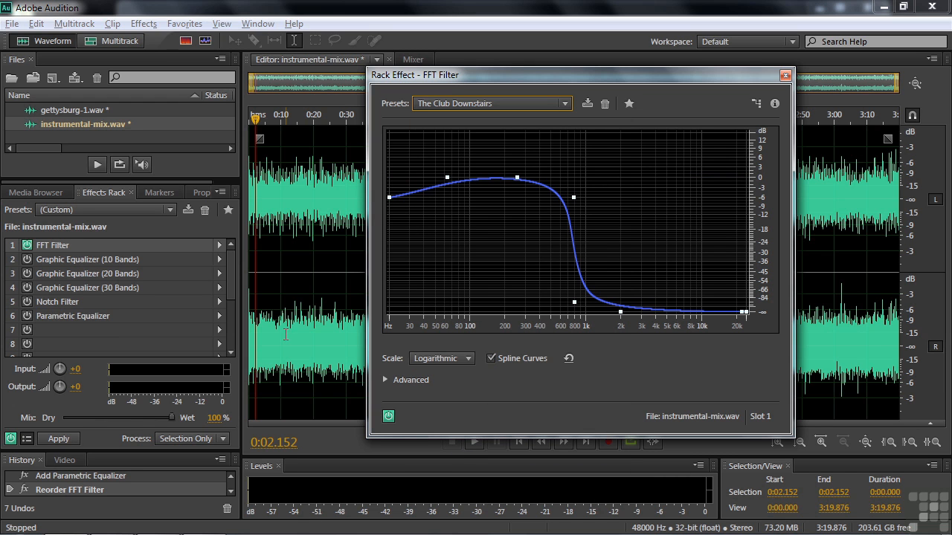
Play a few seconds of the instrumental mix through The Club Downstairs preset.
{"action": "key", "text": "space"}
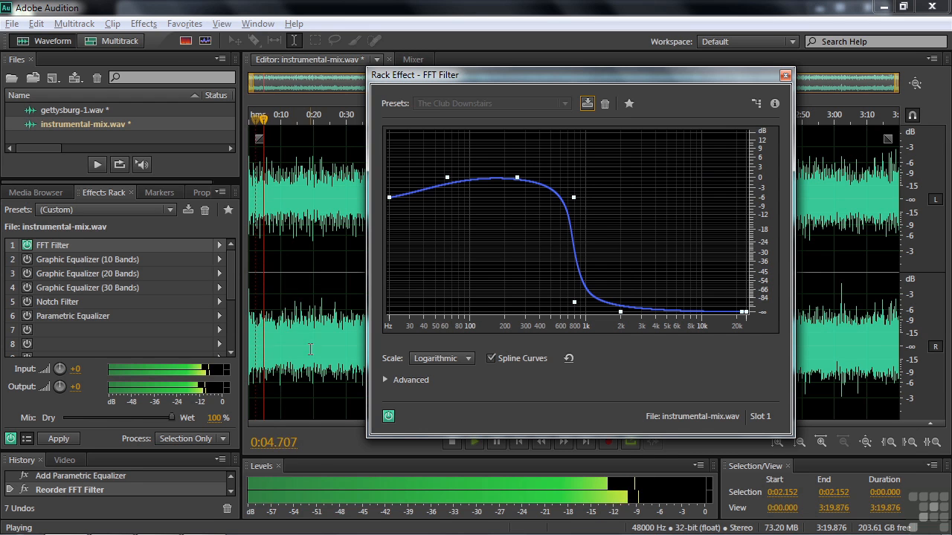
{"action": "key", "text": "space"}
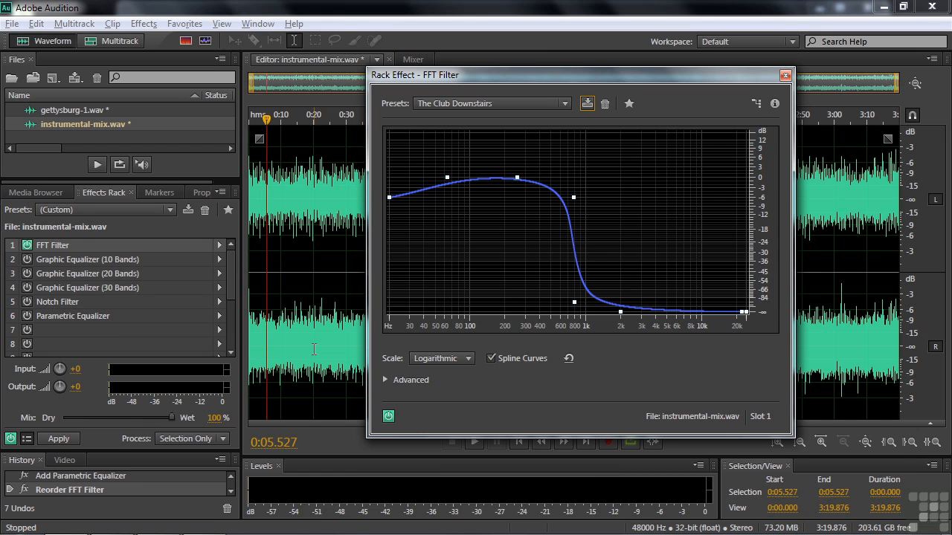
Reset the FFT Filter to (Default) and, during playback, shape a curve that boosts the lows and highs and dips around 350 Hz.
{"action": "left_click", "coordinate": [566, 104]}
{"action": "left_click", "coordinate": [484, 122]}
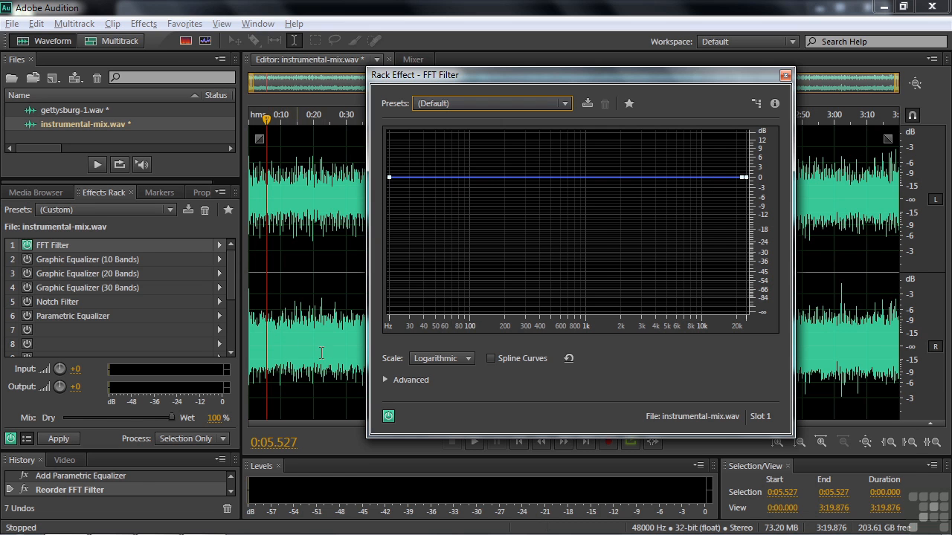
{"action": "key", "text": "space"}
{"action": "left_click", "coordinate": [402, 178]}
{"action": "left_click_drag", "start_coordinate": [402, 179], "coordinate": [432, 154]}
{"action": "left_click", "coordinate": [412, 158]}
{"action": "left_click_drag", "start_coordinate": [539, 160], "coordinate": [539, 171]}
{"action": "left_click", "coordinate": [694, 175]}
{"action": "mouse_move", "coordinate": [695, 175]}
{"action": "left_mouse_down"}
{"action": "mouse_move", "coordinate": [697, 161]}
{"action": "mouse_move", "coordinate": [747, 164]}
{"action": "mouse_move", "coordinate": [697, 158]}
{"action": "left_mouse_up"}
{"action": "left_click_drag", "start_coordinate": [623, 168], "coordinate": [623, 183]}
{"action": "left_click_drag", "start_coordinate": [542, 174], "coordinate": [535, 209]}
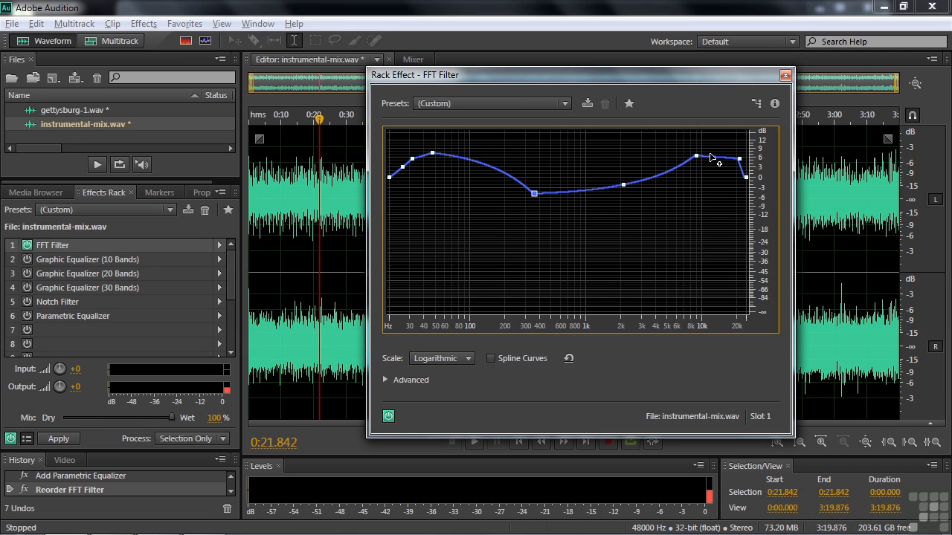
Turn on Spline Curves and add a control point near 80 Hz, raised slightly above the curve.
{"action": "left_click", "coordinate": [491, 359]}
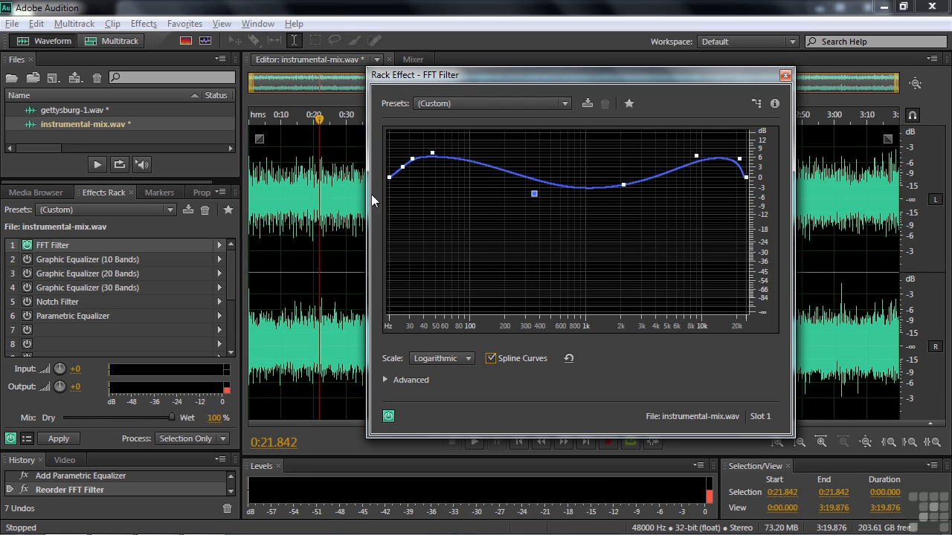
{"action": "left_click", "coordinate": [453, 159]}
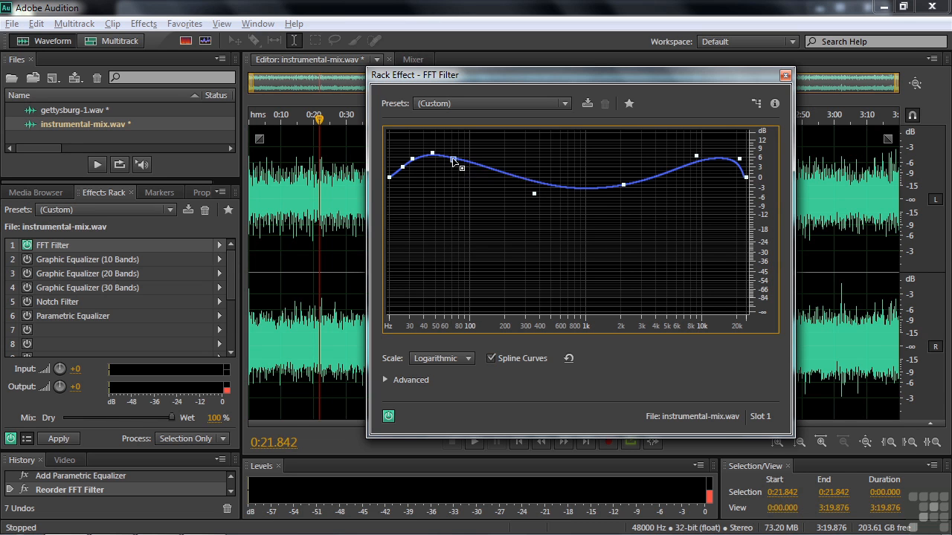
{"action": "left_click_drag", "start_coordinate": [453, 159], "coordinate": [456, 152]}
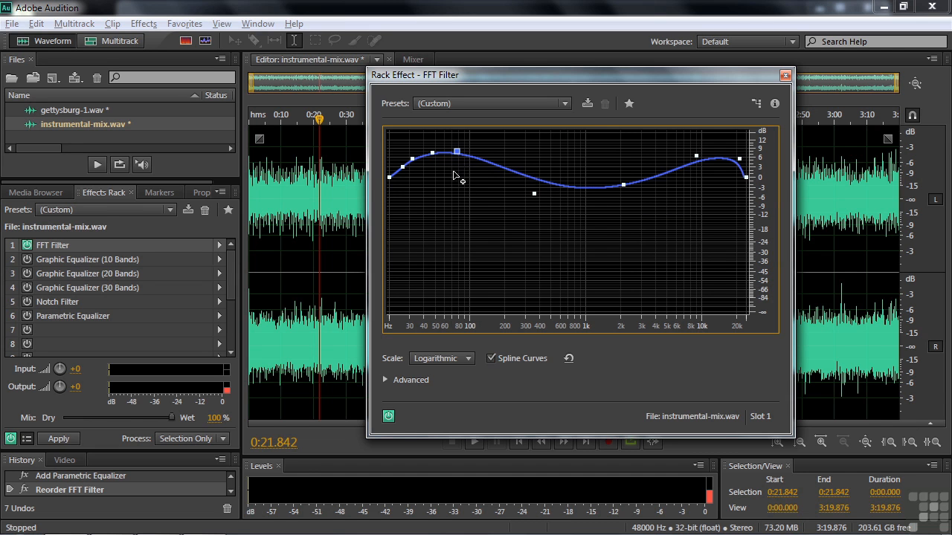
Reset the FFT Filter to (Default), shape a very narrow notch at about 60 Hz down to -∞ dB, and play the mix briefly.
{"action": "left_click", "coordinate": [566, 104]}
{"action": "left_click", "coordinate": [487, 122]}
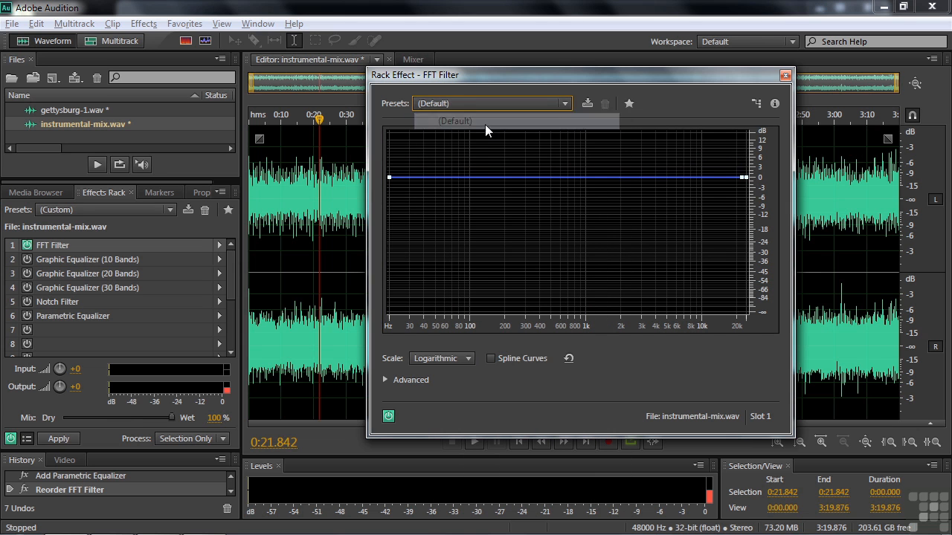
{"action": "left_click", "coordinate": [424, 177]}
{"action": "left_click", "coordinate": [438, 179]}
{"action": "left_click", "coordinate": [450, 180]}
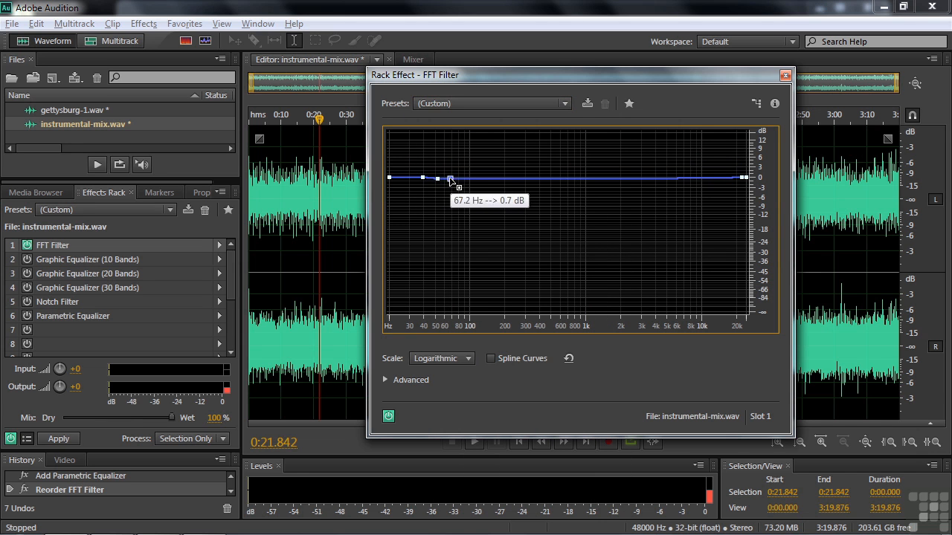
{"action": "left_click_drag", "start_coordinate": [439, 179], "coordinate": [447, 327]}
{"action": "mouse_move", "coordinate": [453, 178]}
{"action": "left_mouse_down"}
{"action": "mouse_move", "coordinate": [451, 186]}
{"action": "mouse_move", "coordinate": [423, 178]}
{"action": "mouse_move", "coordinate": [445, 179]}
{"action": "left_mouse_up"}
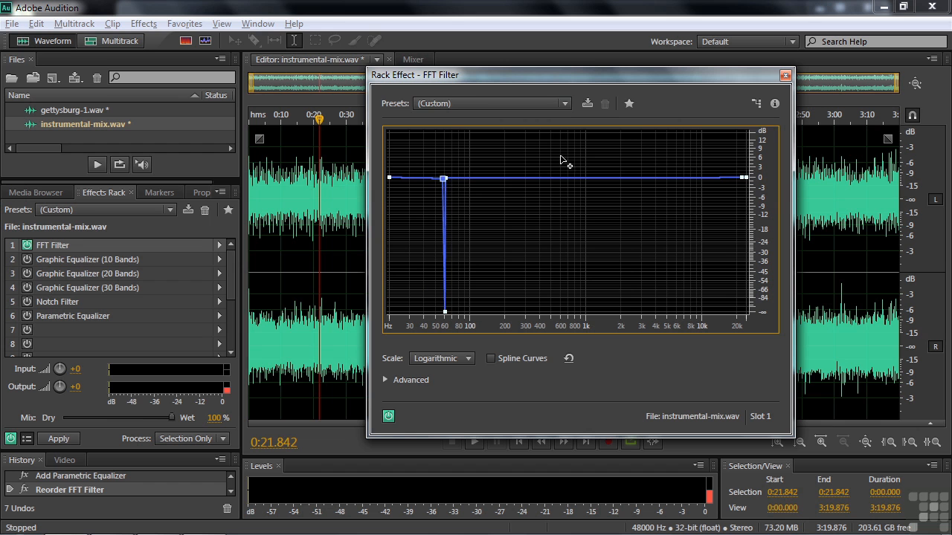
{"action": "key", "text": "space"}
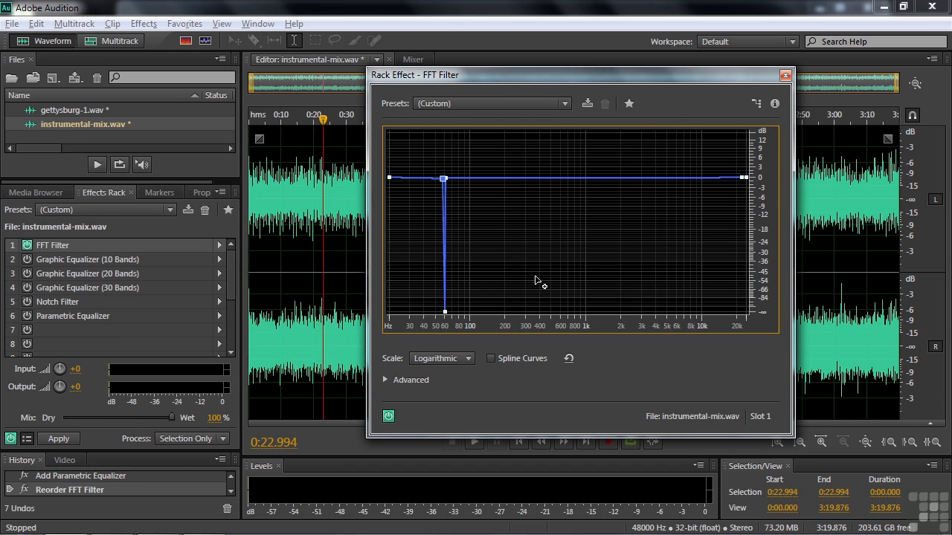
Open gettysburg-1.wav and its FFT Filter settings, and enable the FFT Filter in place of the Notch Filter.
{"action": "double_click", "coordinate": [52, 112]}
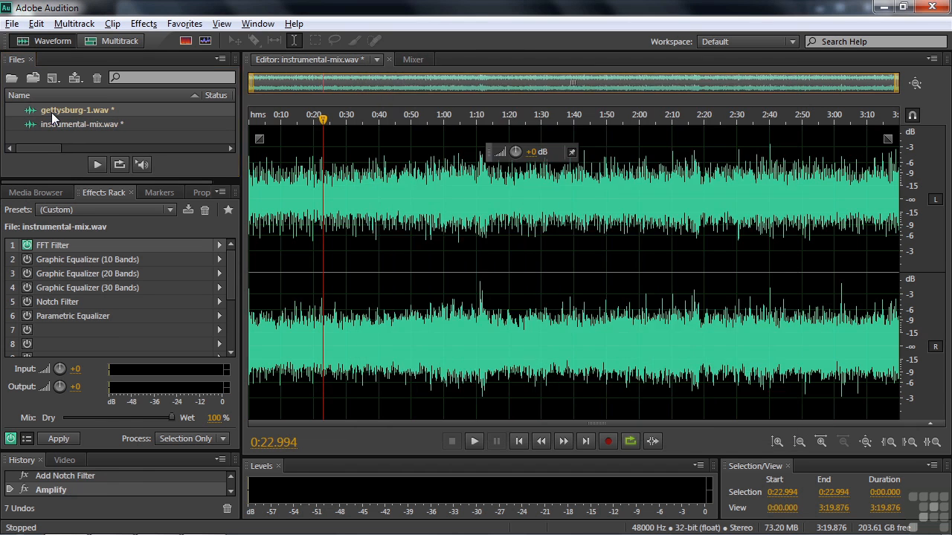
{"action": "double_click", "coordinate": [46, 246]}
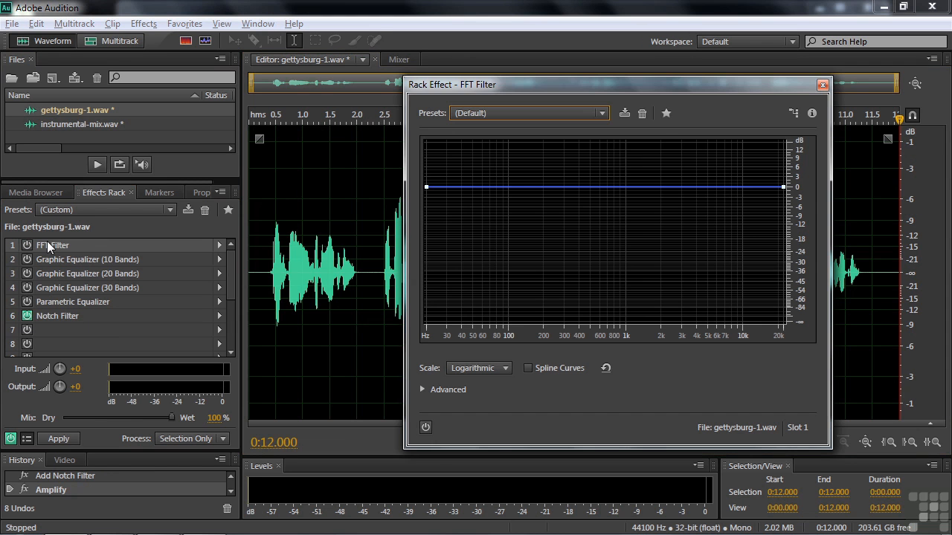
{"action": "left_click", "coordinate": [28, 316]}
{"action": "left_click", "coordinate": [26, 245]}
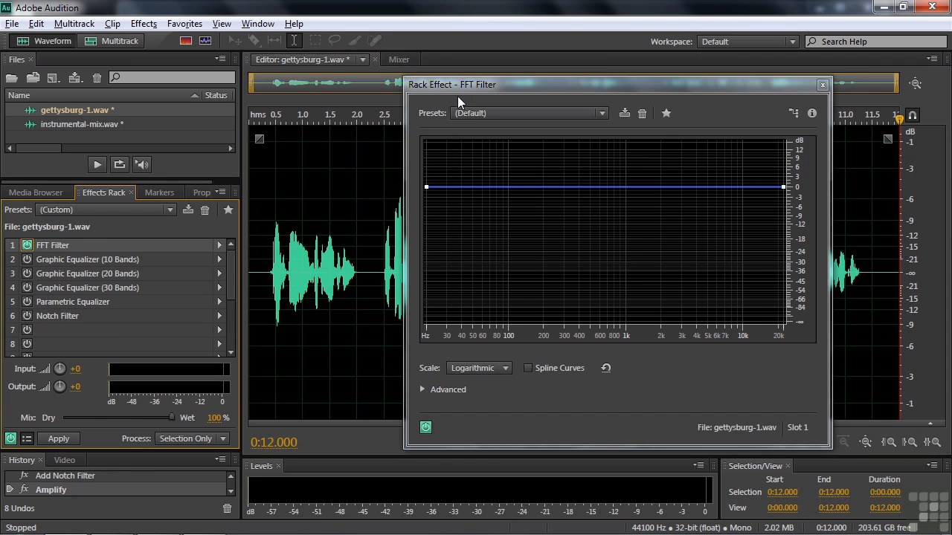
Apply the Telephone - Voice Mail preset to the FFT Filter and play the narration from 0:00.500.
{"action": "left_click", "coordinate": [601, 116]}
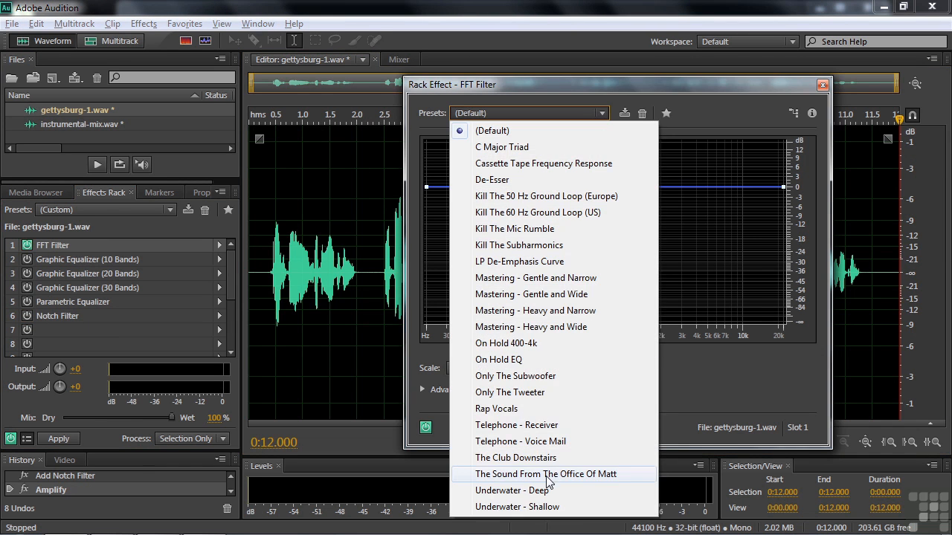
{"action": "left_click", "coordinate": [518, 442]}
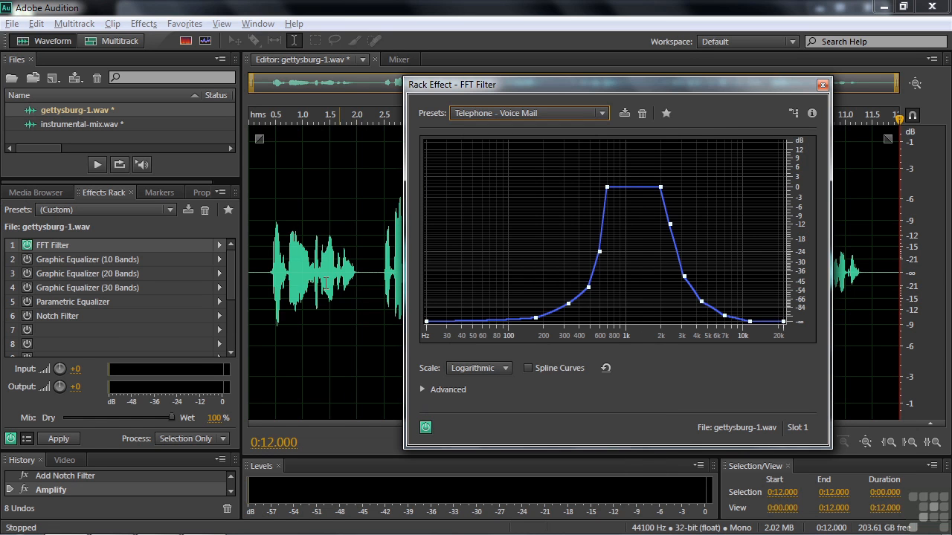
{"action": "left_click", "coordinate": [274, 282]}
{"action": "key", "text": "space"}
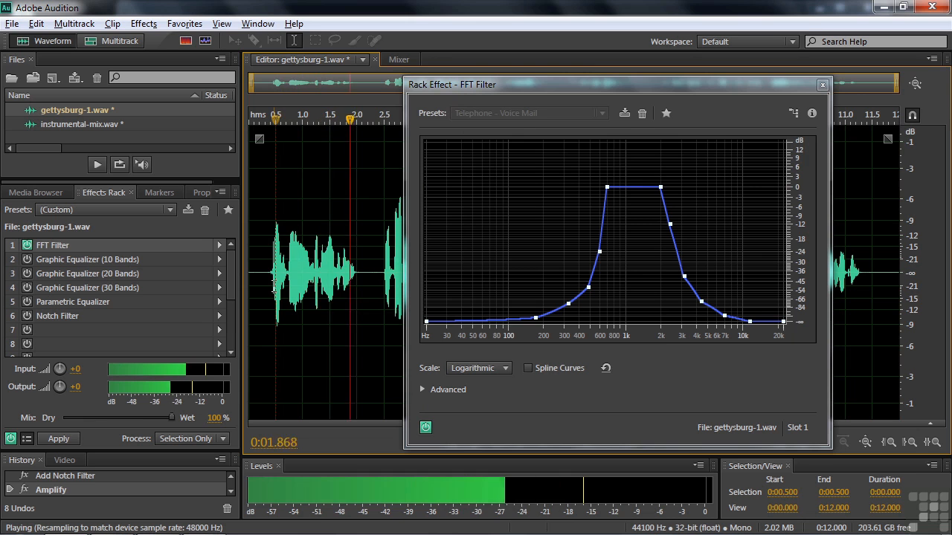
{"action": "key", "text": "space"}
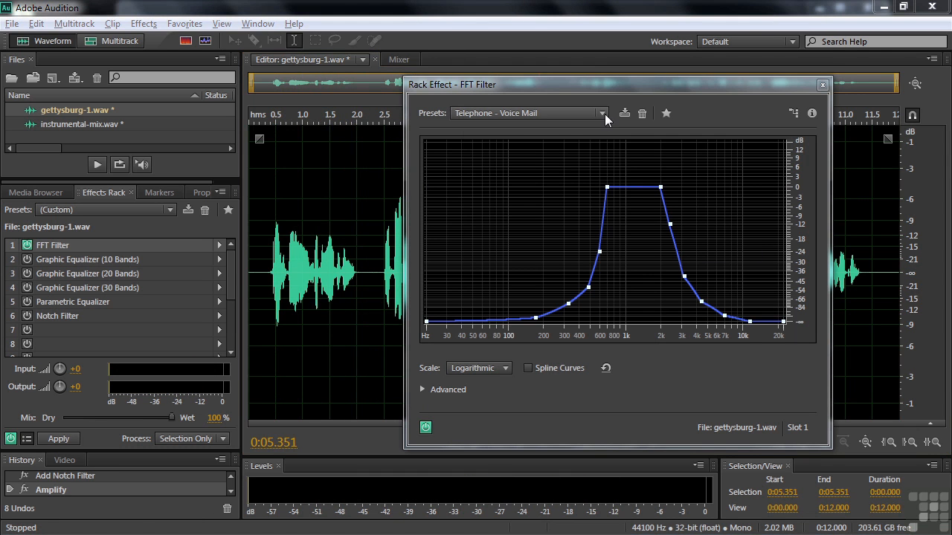
Apply the Kill The Mic Rumble preset to the FFT Filter and play the narration from 0:00.500.
{"action": "left_click", "coordinate": [603, 113]}
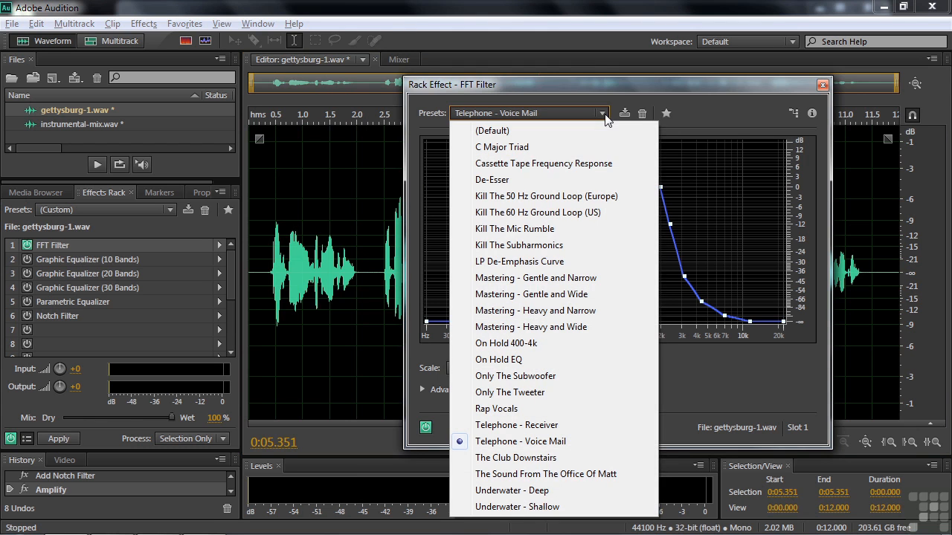
{"action": "left_click", "coordinate": [557, 229]}
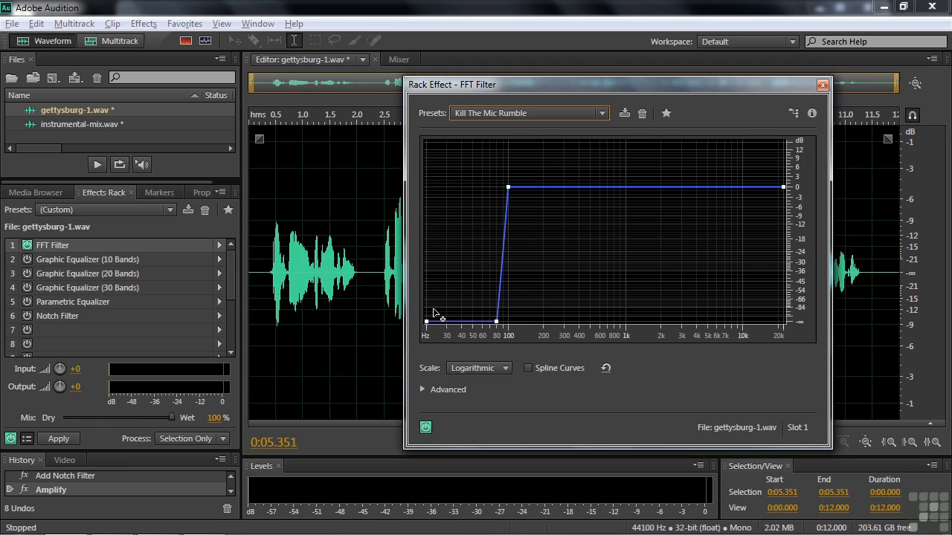
{"action": "left_click", "coordinate": [276, 269]}
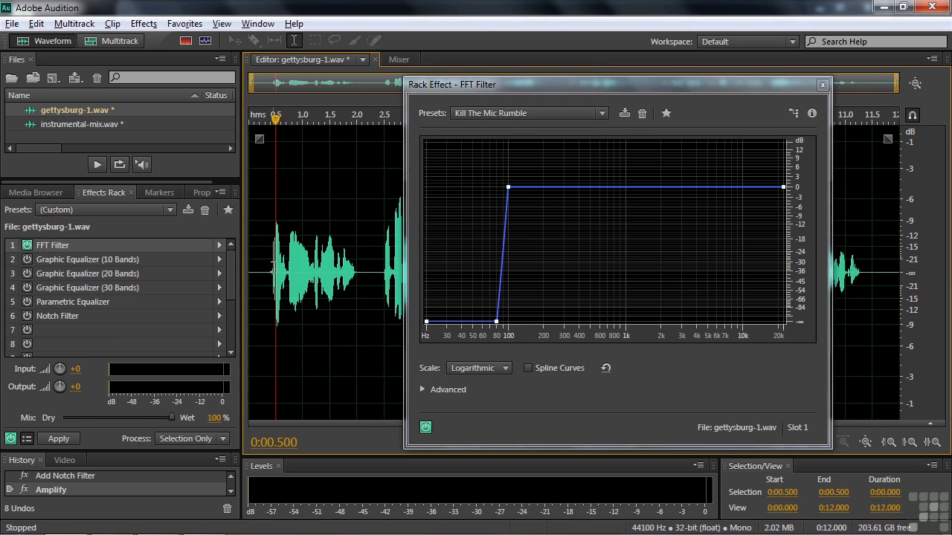
{"action": "key", "text": "space"}
{"action": "key", "text": "space"}
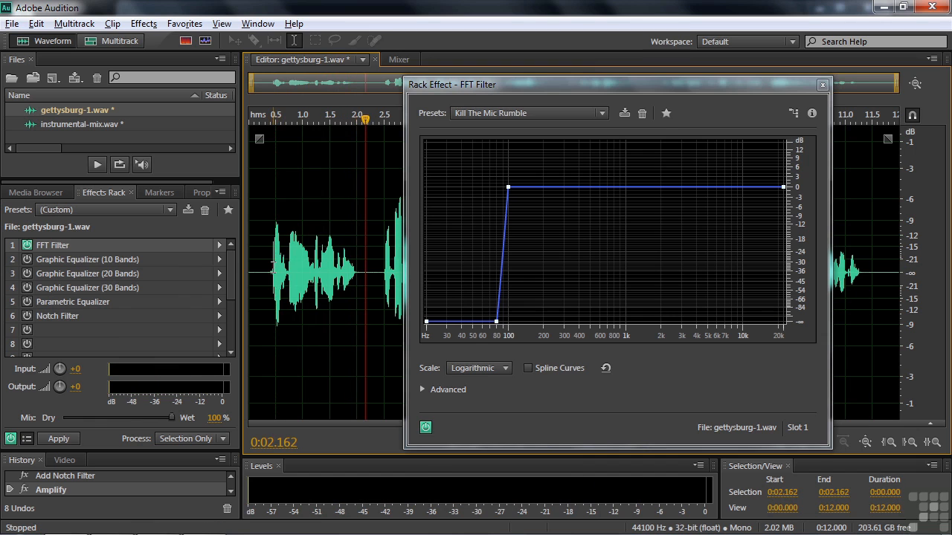